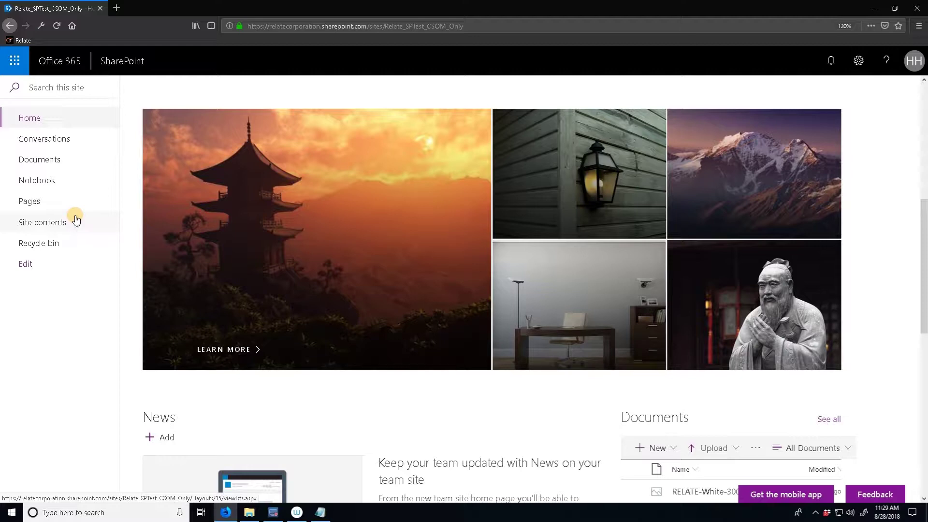
Open the site's Composed Looks list from the site settings
left_click(76, 220)
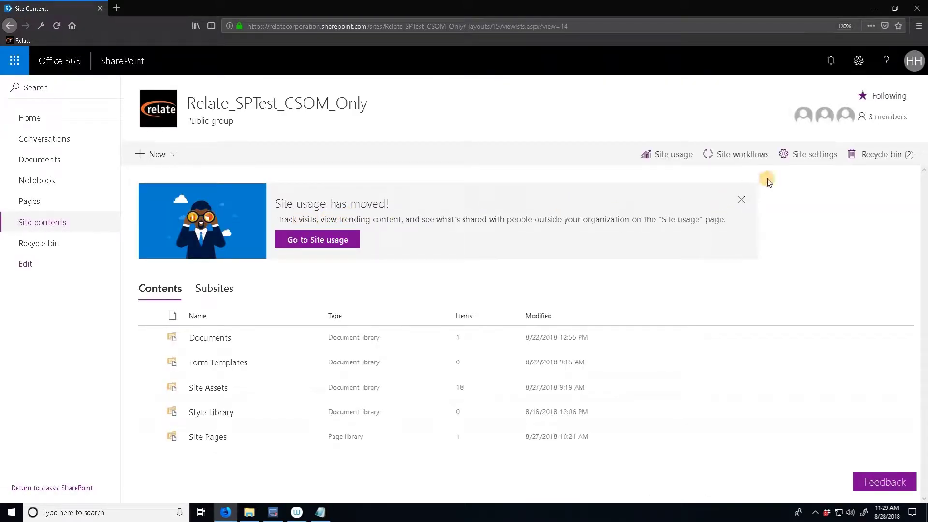
left_click(804, 154)
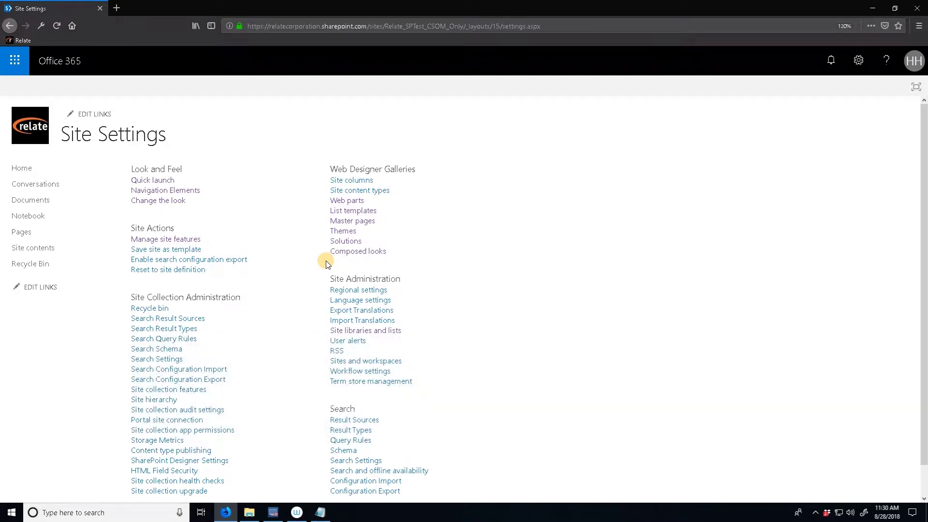
left_click(352, 252)
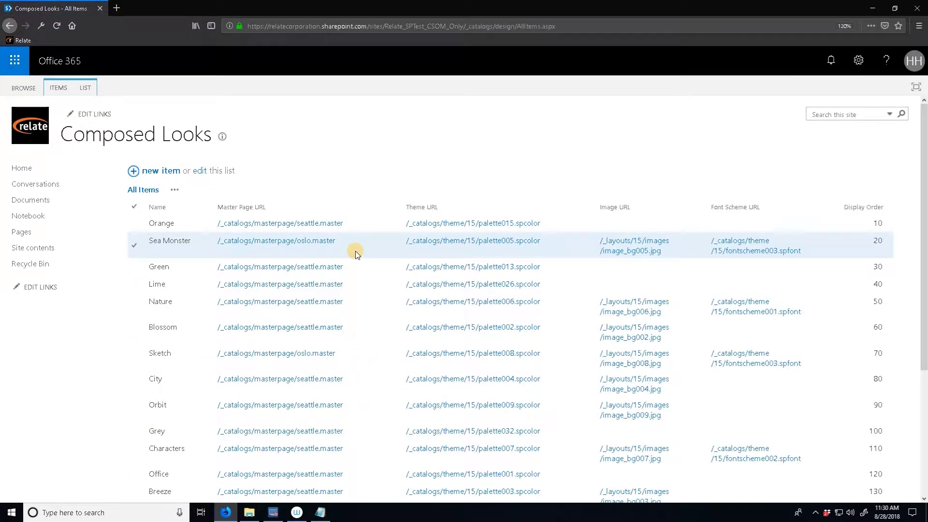
Download the Red look's theme file, palette022.spcolor, from the Composed Looks list
scroll(355, 251, "down", 3)
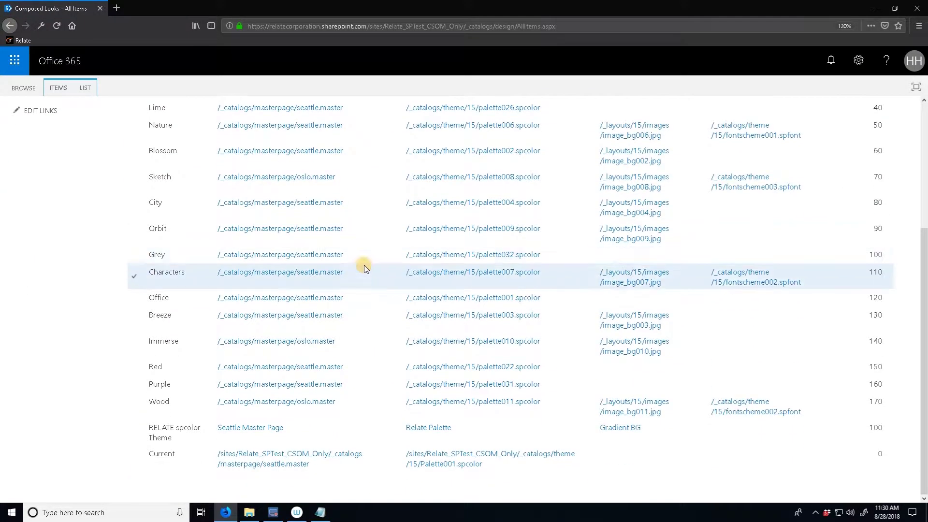
left_click(443, 366)
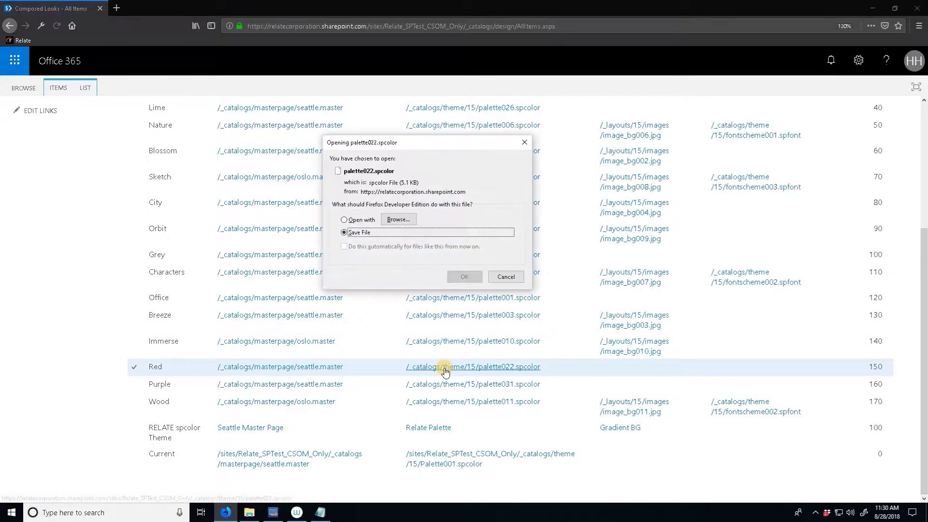
left_click(466, 277)
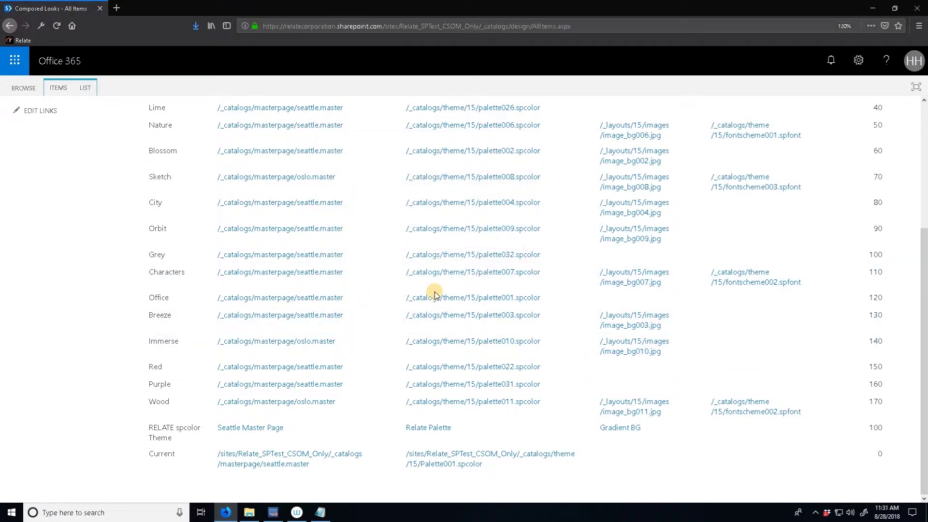
Launch SharePoint Color Palette Tool and open palette022.spcolor from the Downloads folder
key("super")
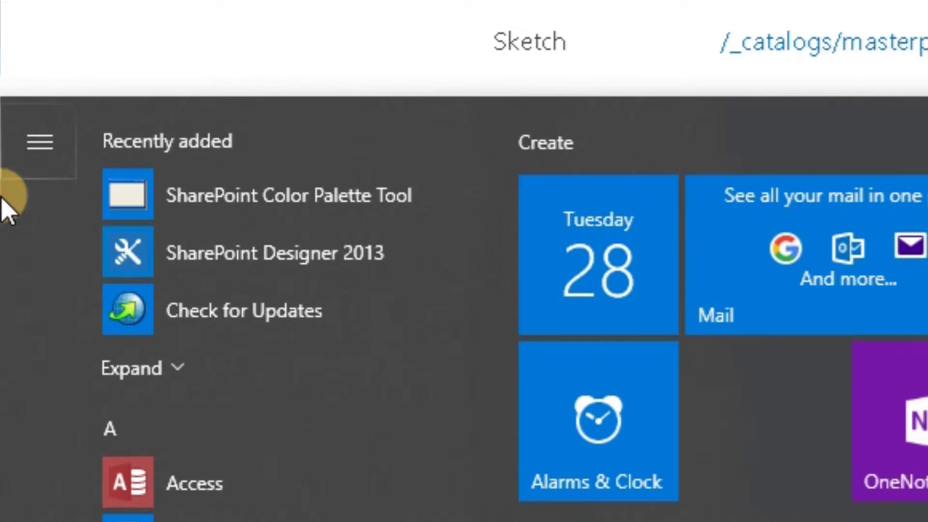
left_click(40, 227)
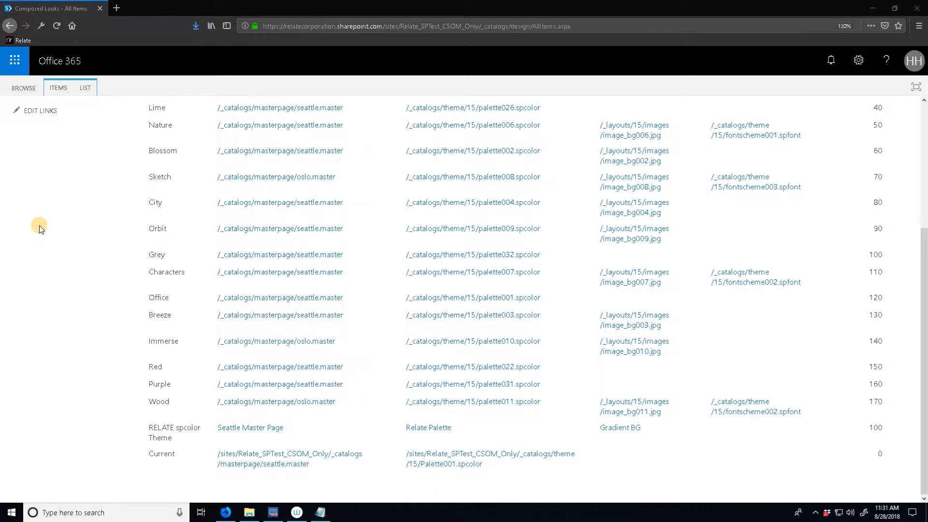
left_click(184, 86)
left_click(197, 96)
left_click(286, 170)
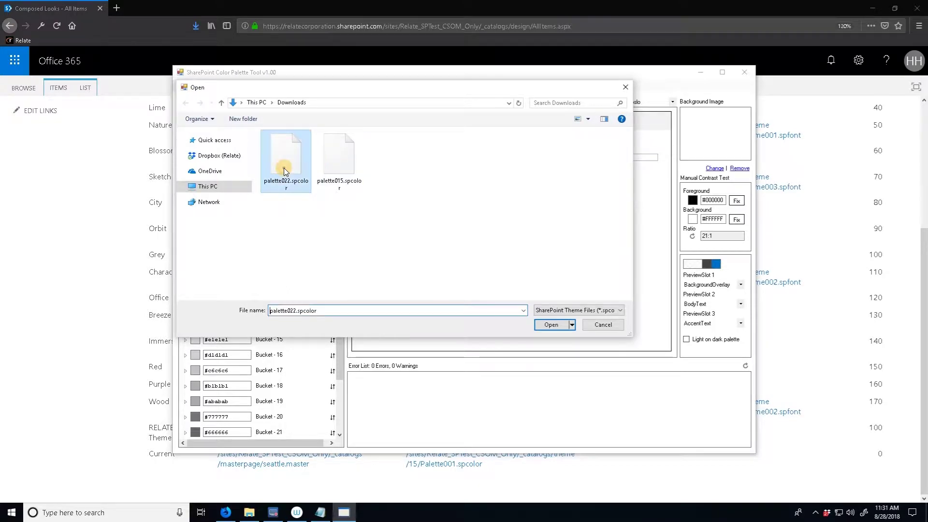
double_click(285, 170)
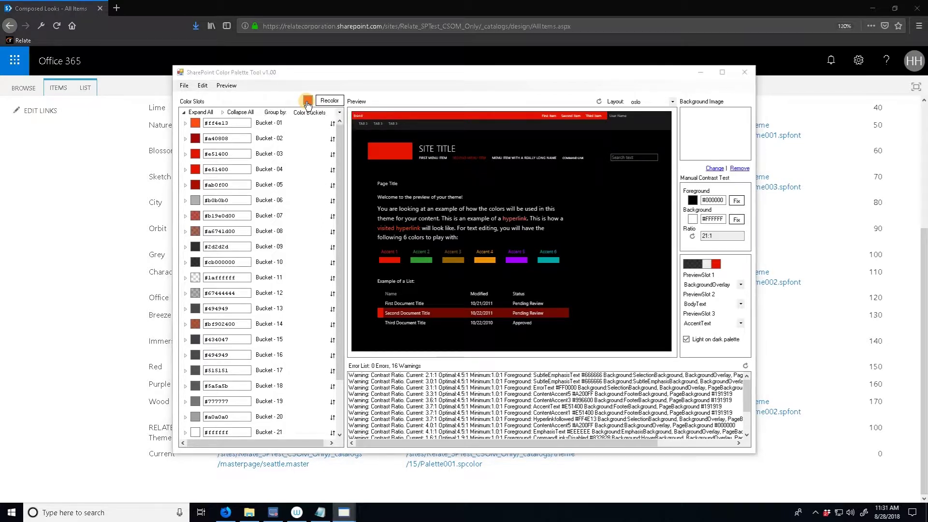
Pick a bright orange, about #fb8900, as the base color and recolor the whole palette with it
left_click(307, 101)
left_click_drag(393, 203, 395, 193)
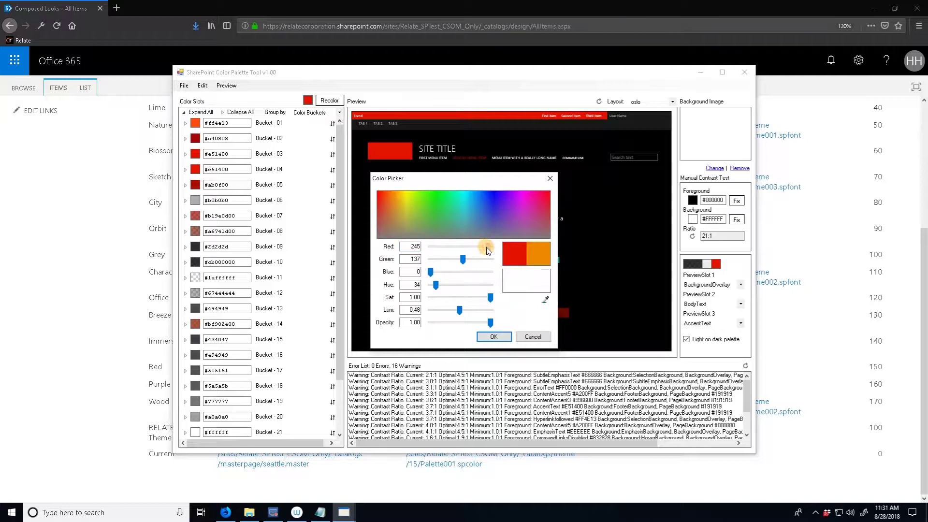
left_click(493, 336)
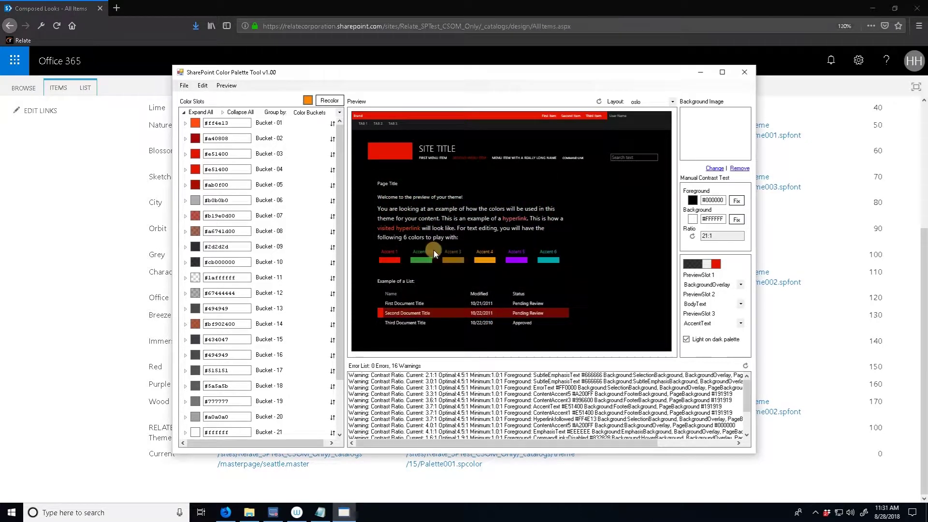
left_click(329, 101)
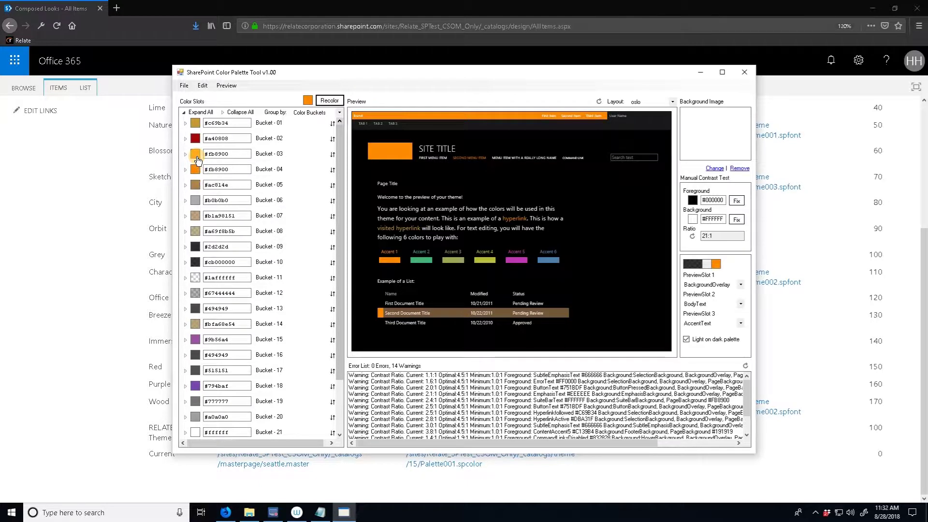
Look over the color buckets, switch the preview layout to Z - Contrast Test, and examine the text and background combinations
scroll(198, 162, "down", 3)
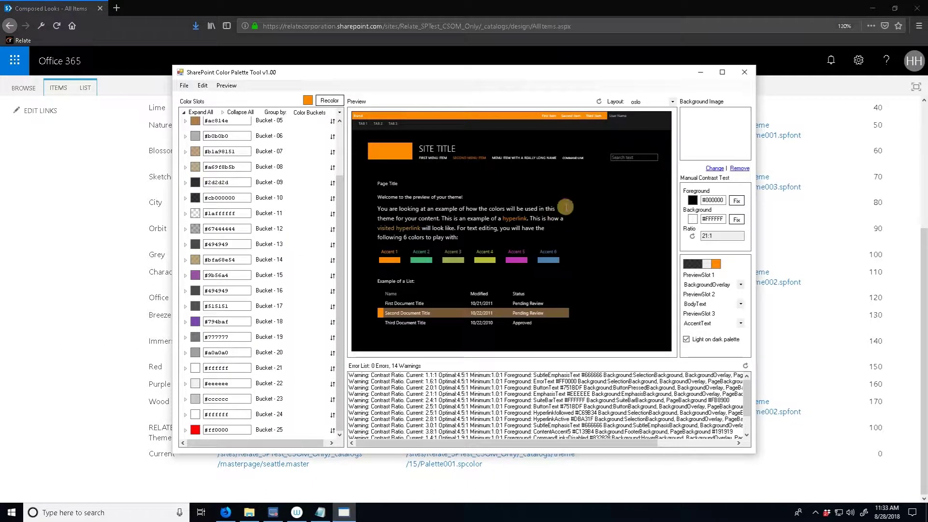
left_click(648, 102)
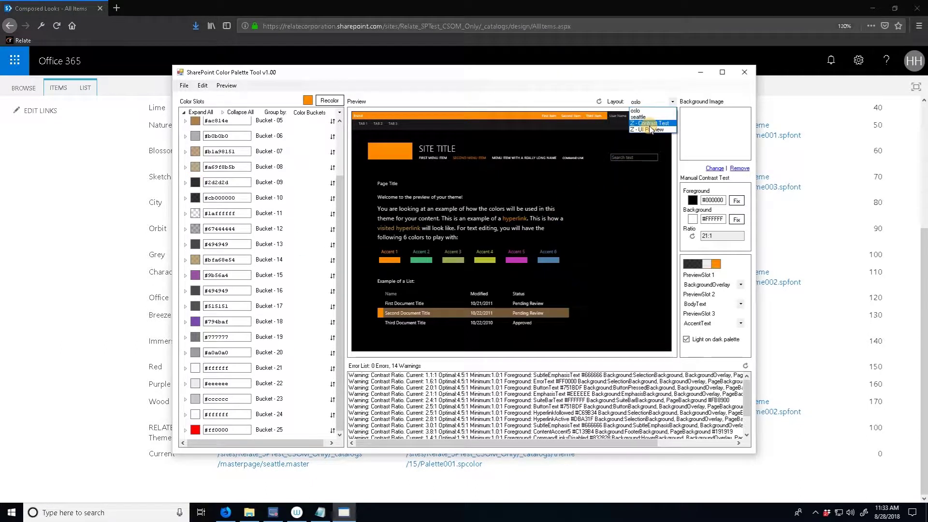
left_click(650, 124)
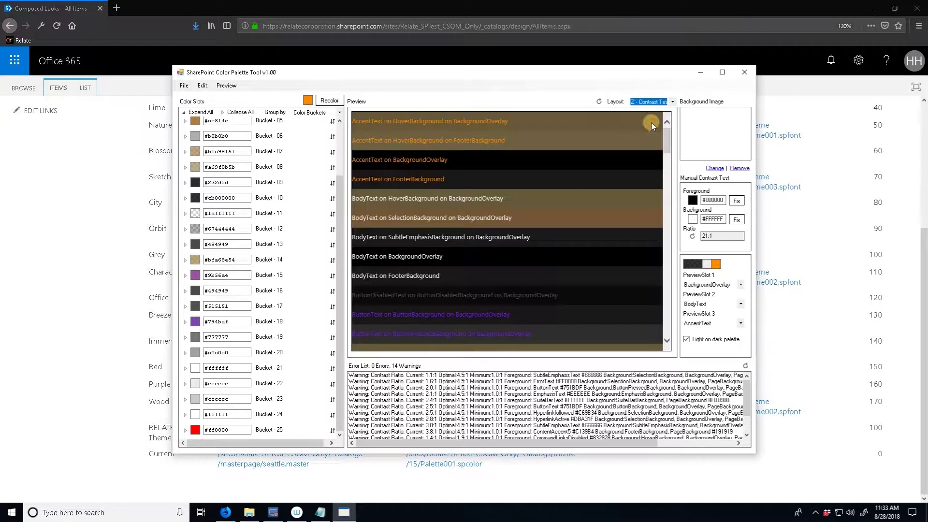
left_click_drag(666, 139, 656, 290)
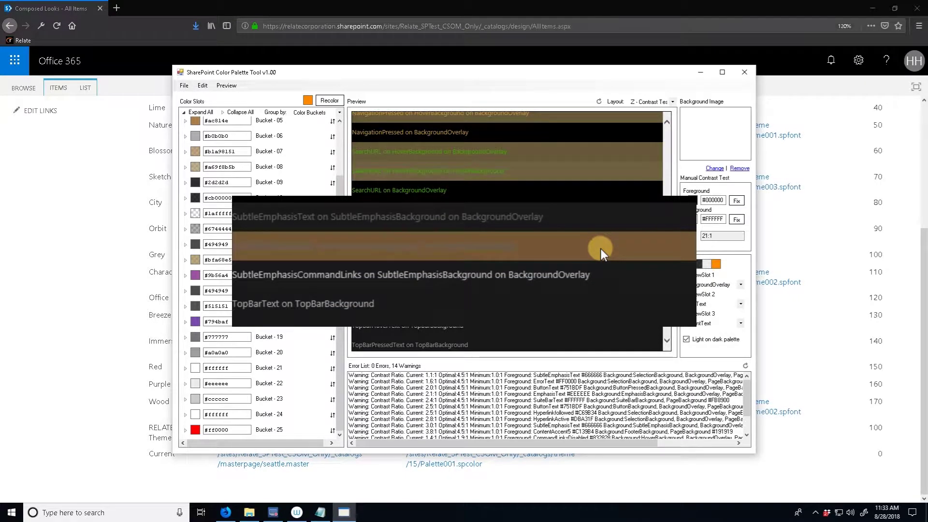
scroll(602, 249, "down", 3)
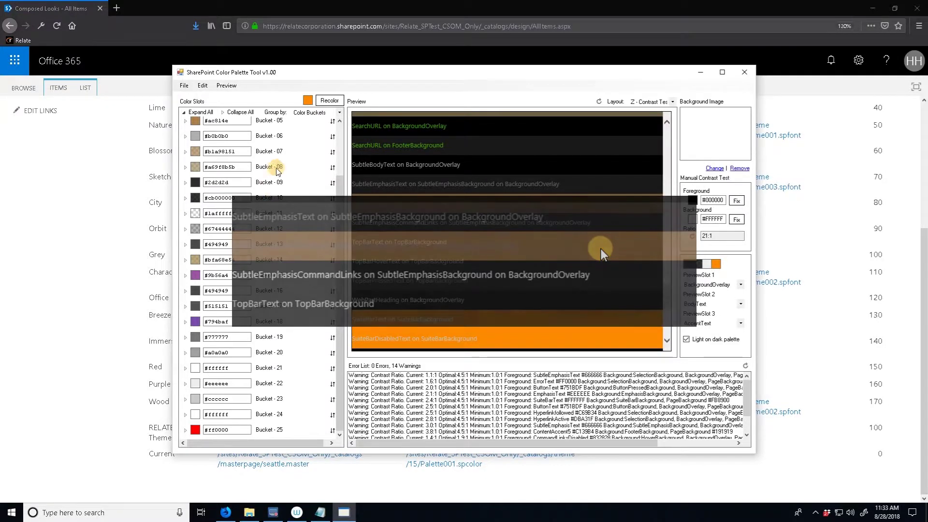
Group the color slots by UI Type and inspect the individual colors in the Text group
left_click(321, 112)
left_click(319, 134)
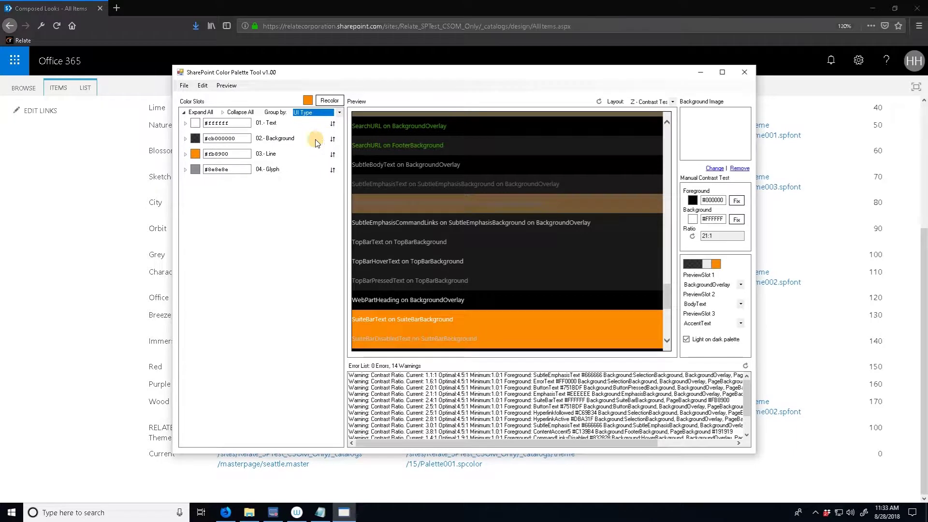
left_click(184, 123)
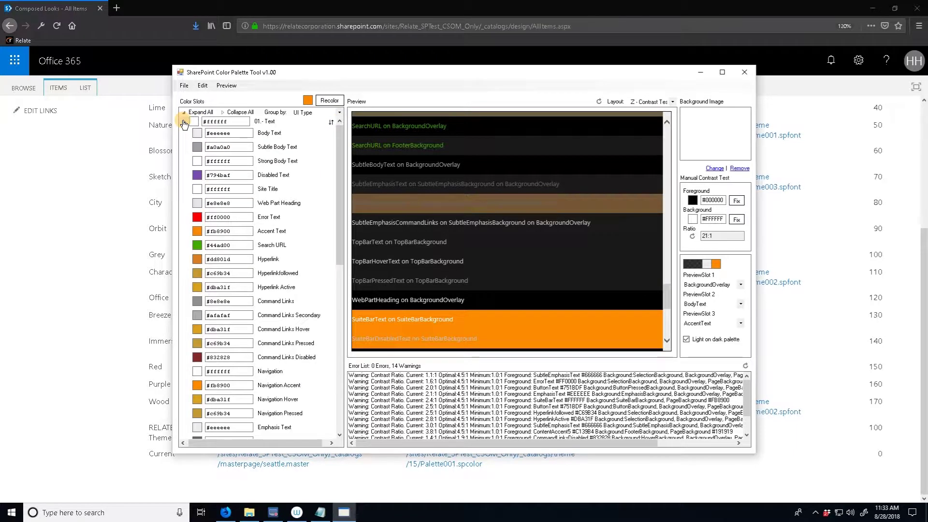
left_click(184, 124)
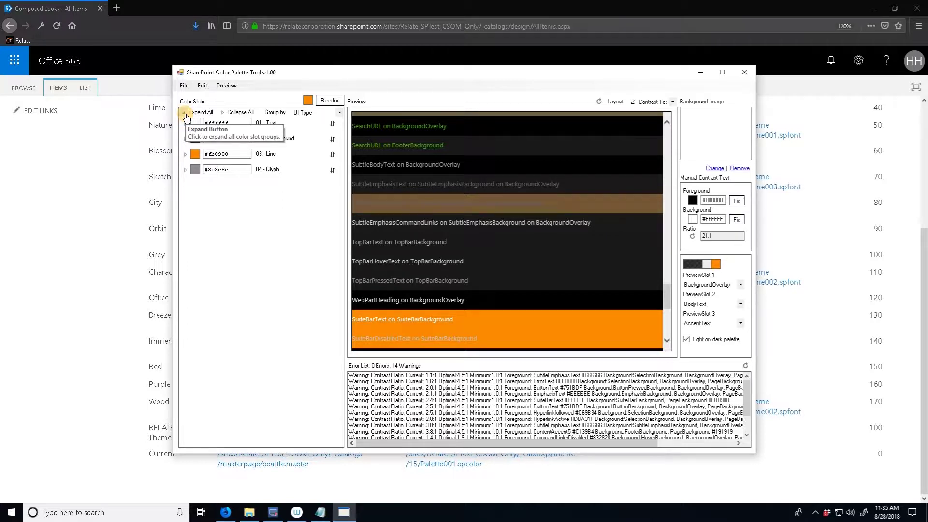
Export the palette as an SPColor file named darkorange in Downloads and close the palette tool
left_click(184, 86)
left_click(193, 106)
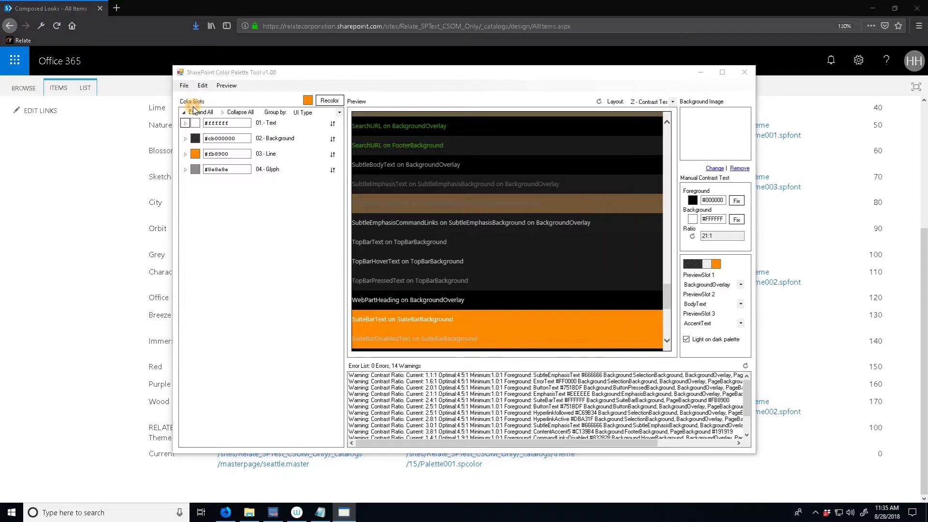
type("darkorange")
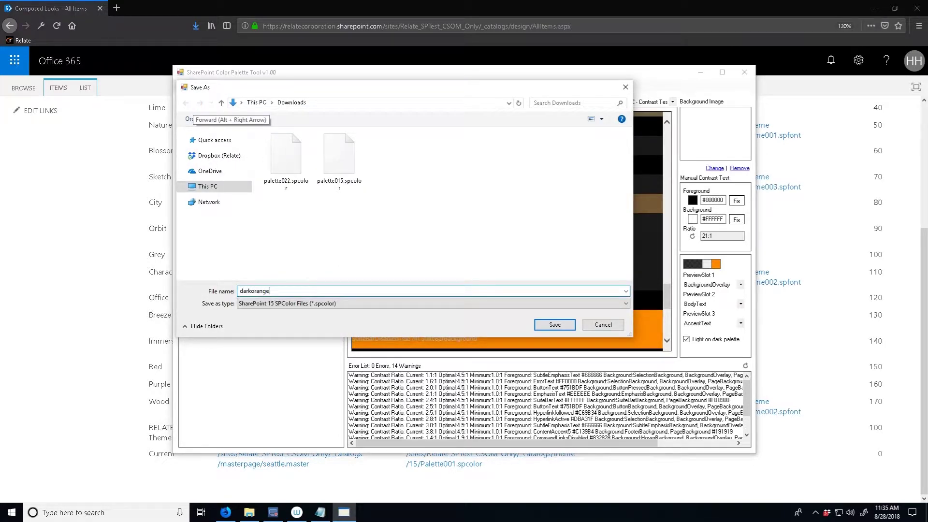
key("Return")
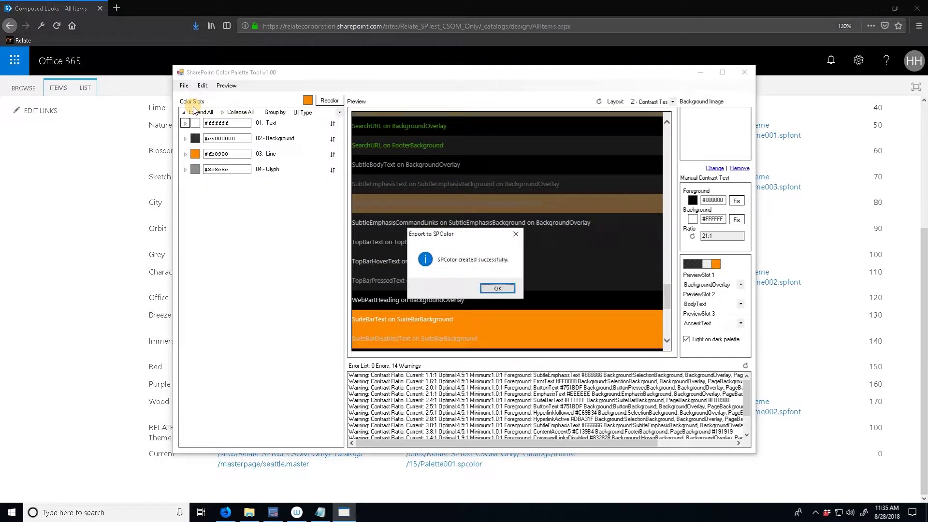
left_click(497, 288)
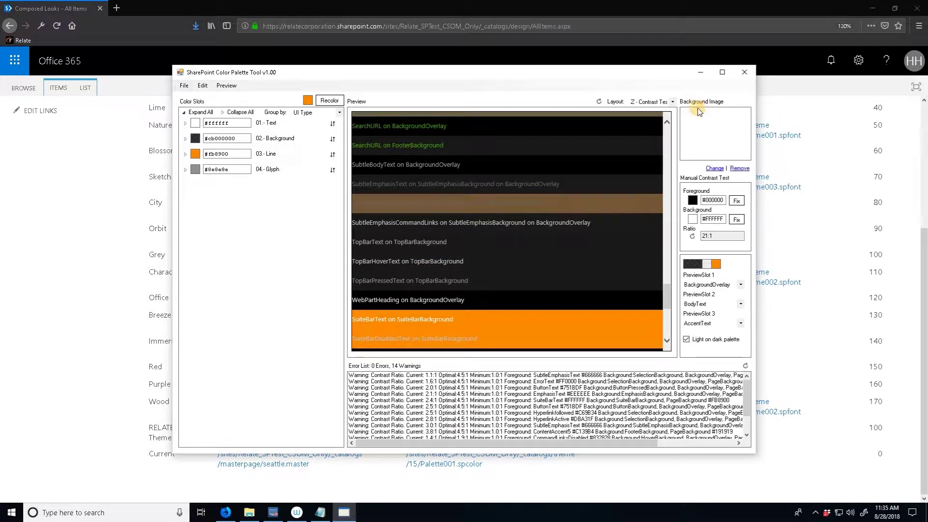
left_click(750, 70)
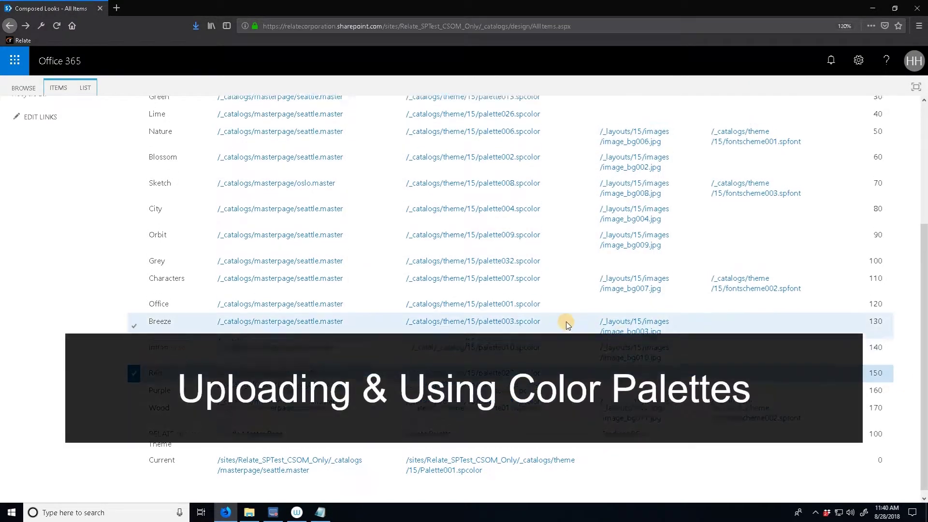
Open the 15 folder of the site's Theme Gallery and start a document upload, browsing the local files
scroll(567, 321, "up", 5)
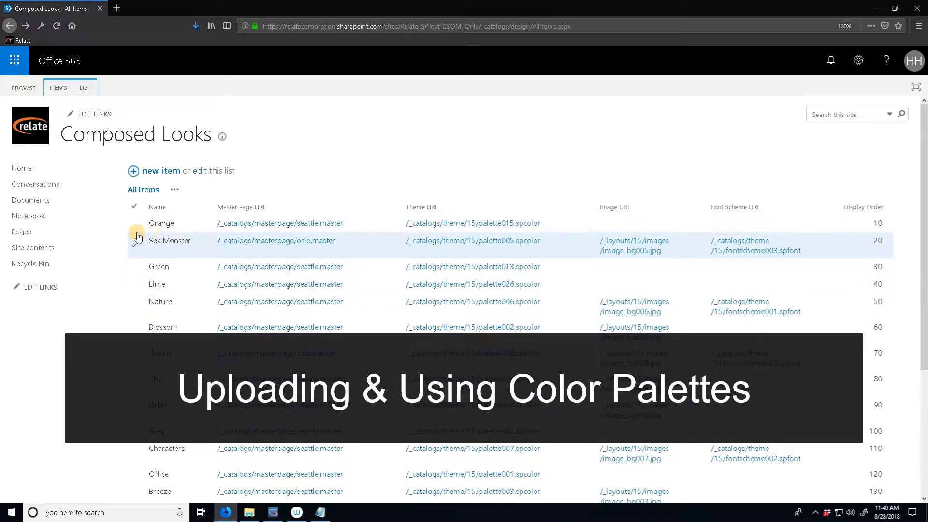
left_click(92, 247)
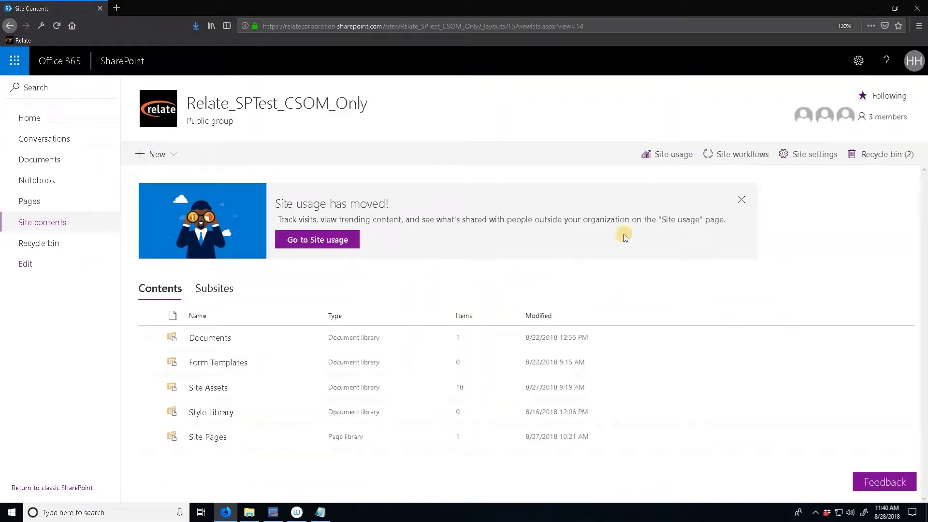
left_click(775, 159)
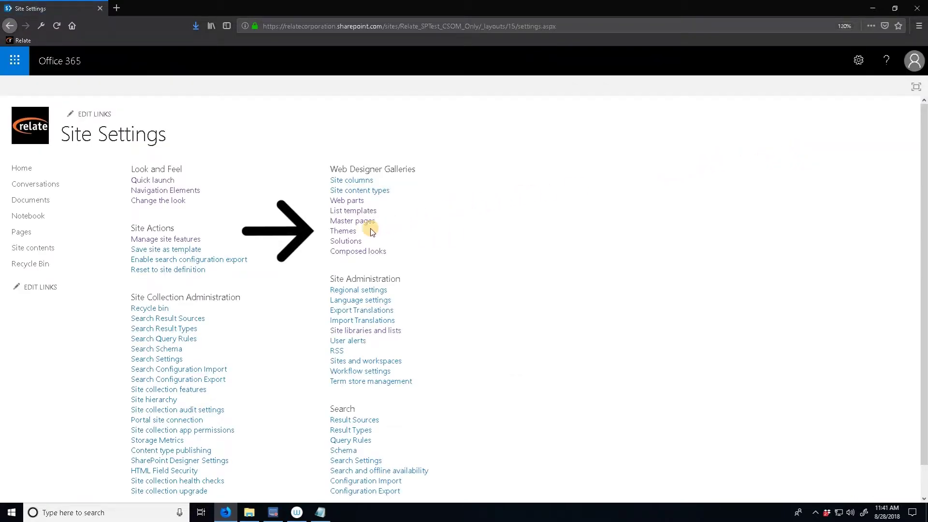
left_click(350, 232)
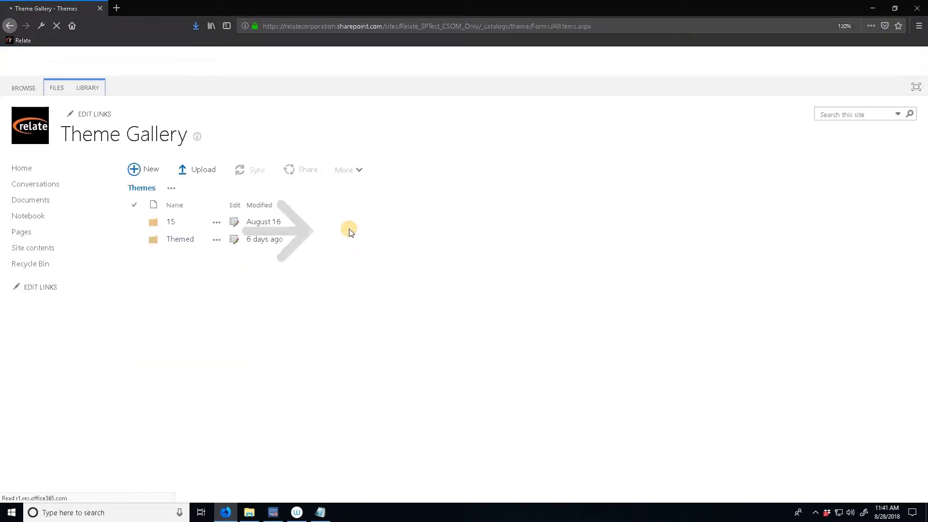
left_click(174, 221)
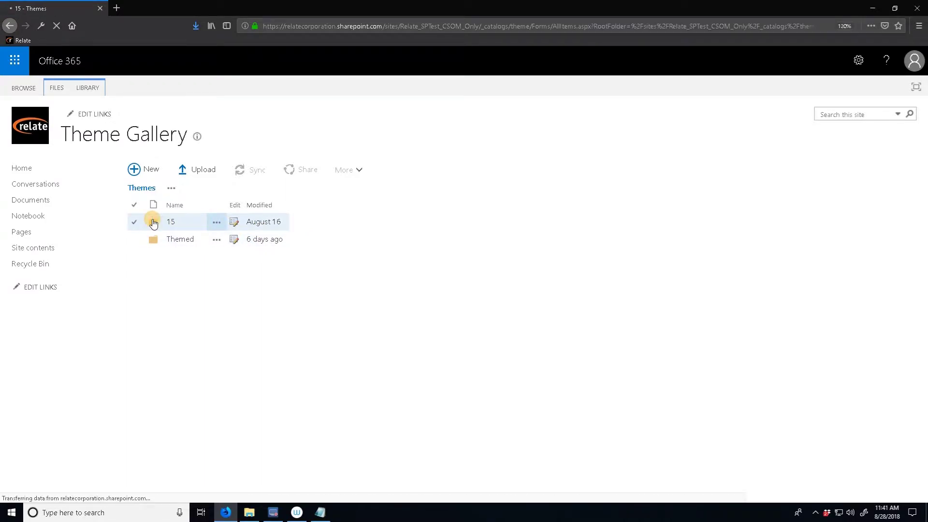
left_click(180, 174)
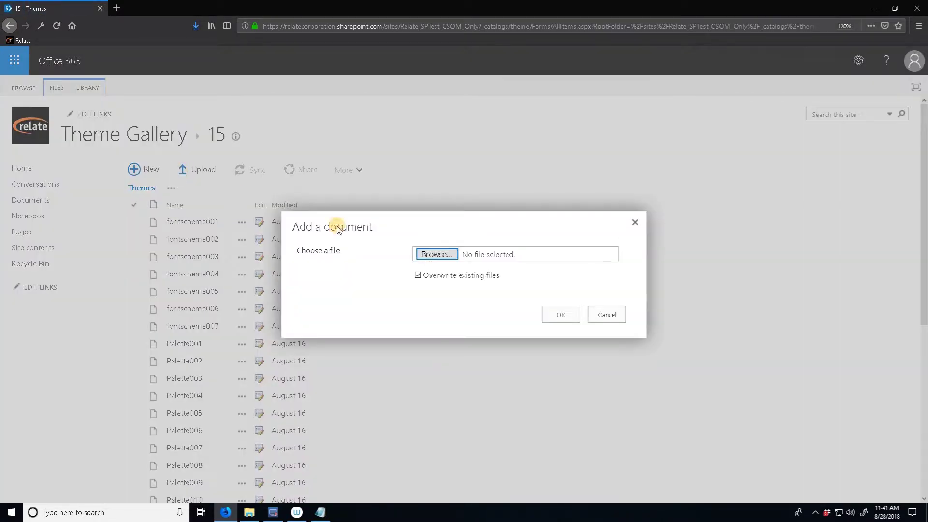
left_click(420, 257)
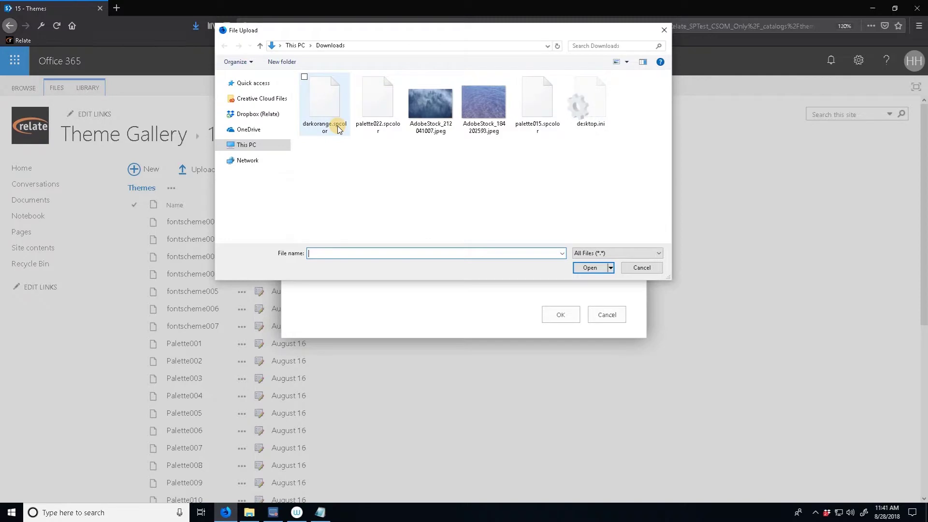
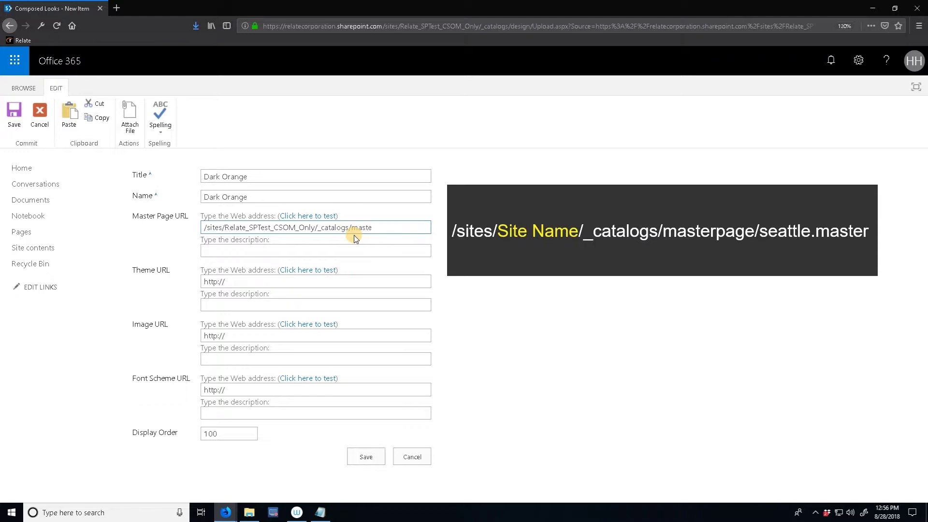
Complete the new composed look's Master Page URL as /sites/Relate_SPTest_CSOM_Only/_catalogs/masterpage/seattle.master
type("ge/seattle.master")
key("Tab")
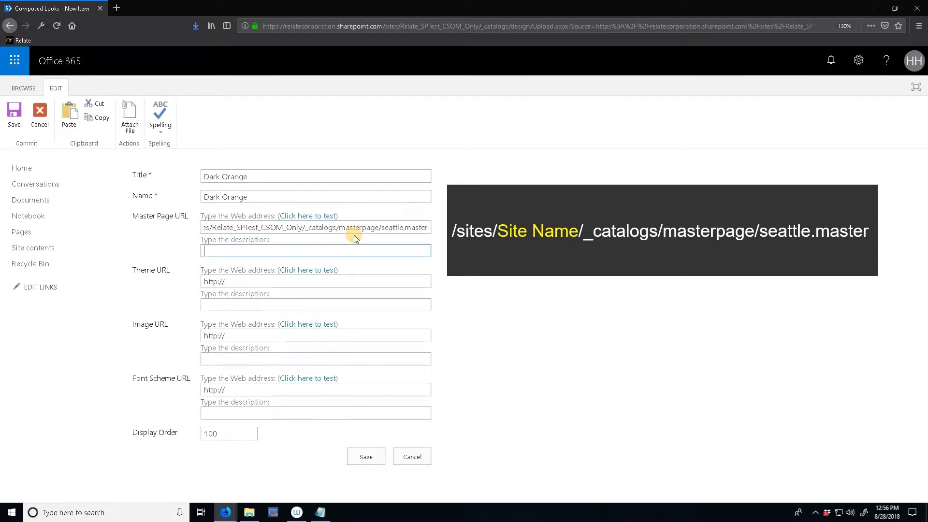
Describe the master page as Seattle and set the Theme URL to /sites/Relate_SPTest_CSOM_Only/_catalogs/theme/15/darkorange.spcolor with the description Dark Orange
type("Seattle")
key("Tab")
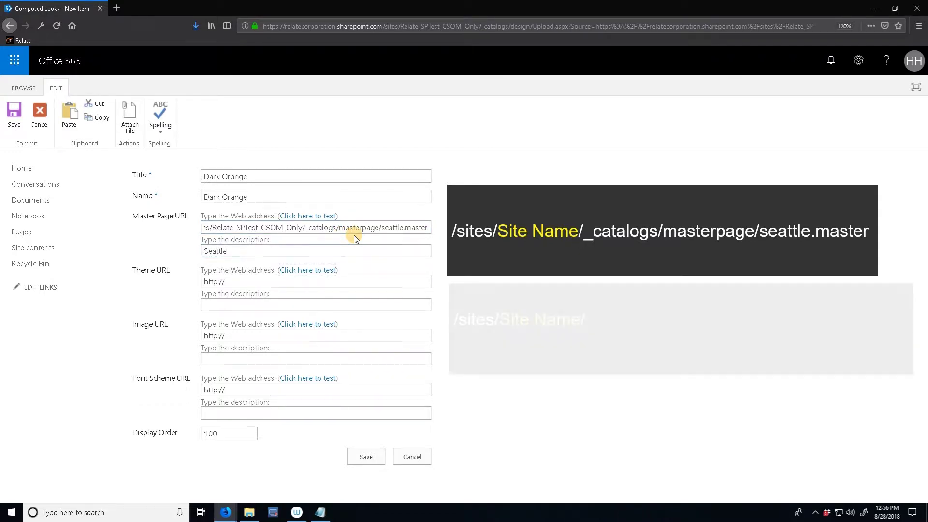
type("/sites/Relate_SPTest_CSOM_Only/")
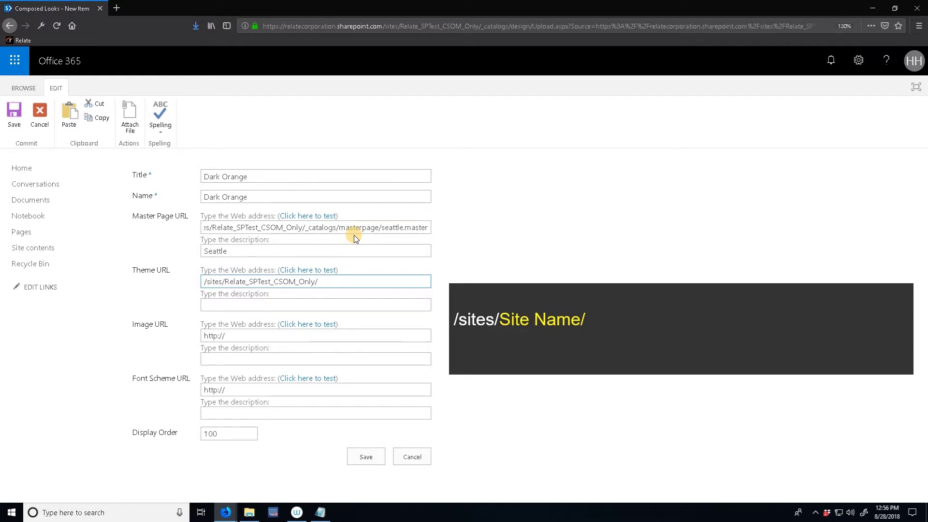
type("_")
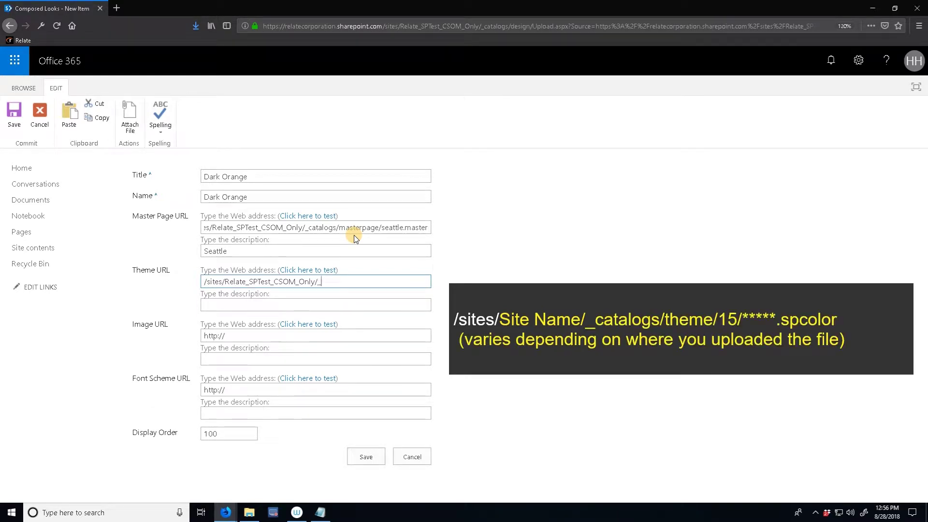
type("catalogs/theme/15/darkorange.spcolor")
key("Tab")
type("Dar")
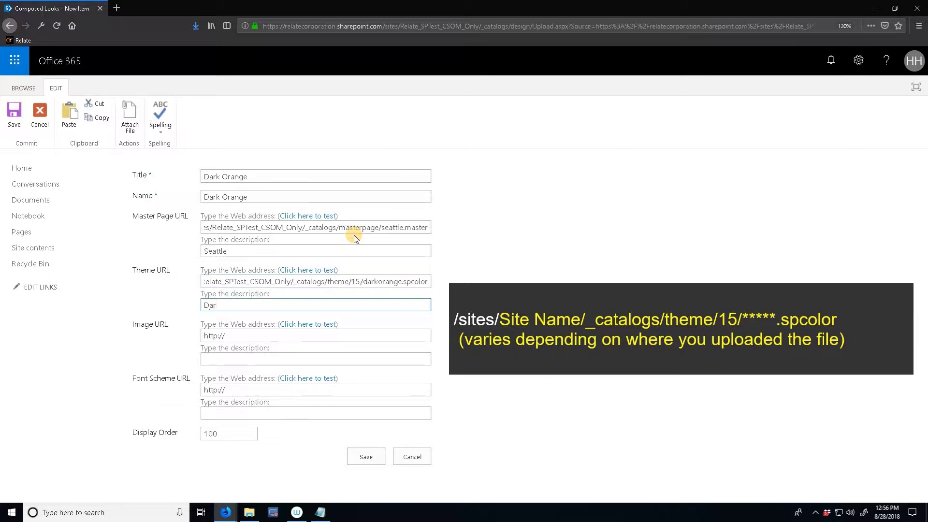
type("k Orange")
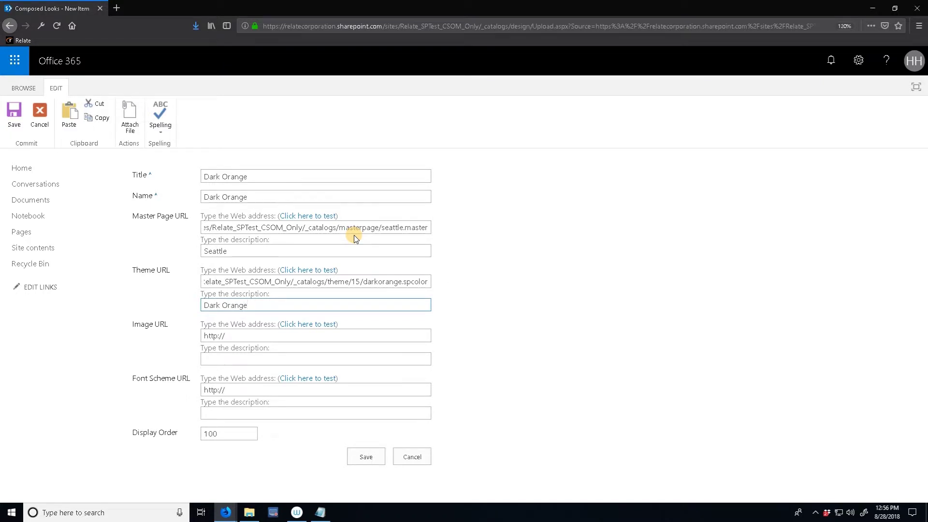
Set the Font Scheme URL to /sites/Relate_SPTest_CSOM_Only/_catalogs/theme/15/fontscheme001.spfont, skipping the Image URL
key("Tab")
key("Tab")
key("Tab")
key("Tab")
key("Tab")
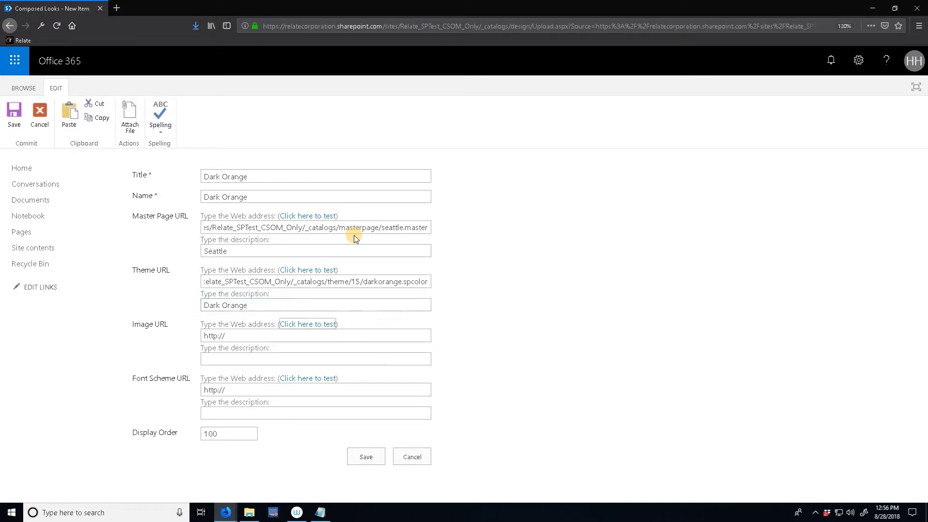
type("/sites/Relate_SPTest_CSOM_Only/")
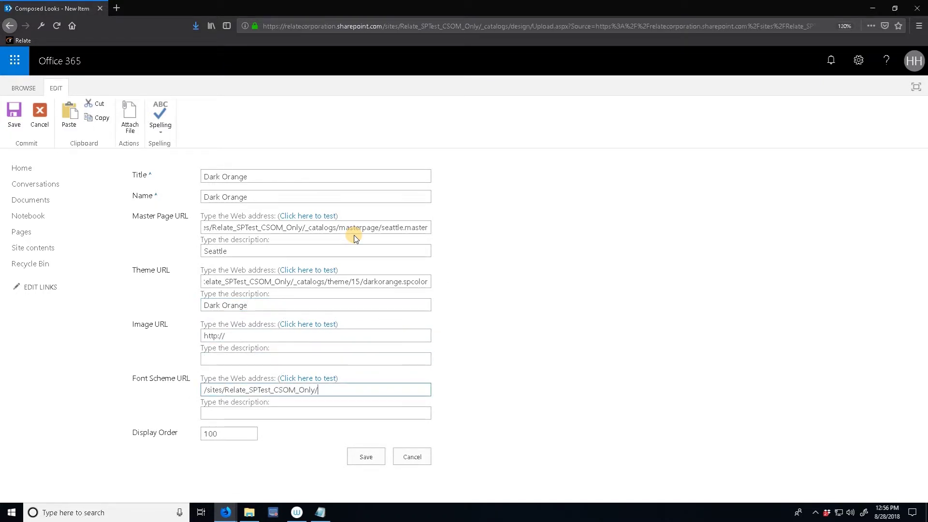
type("_c")
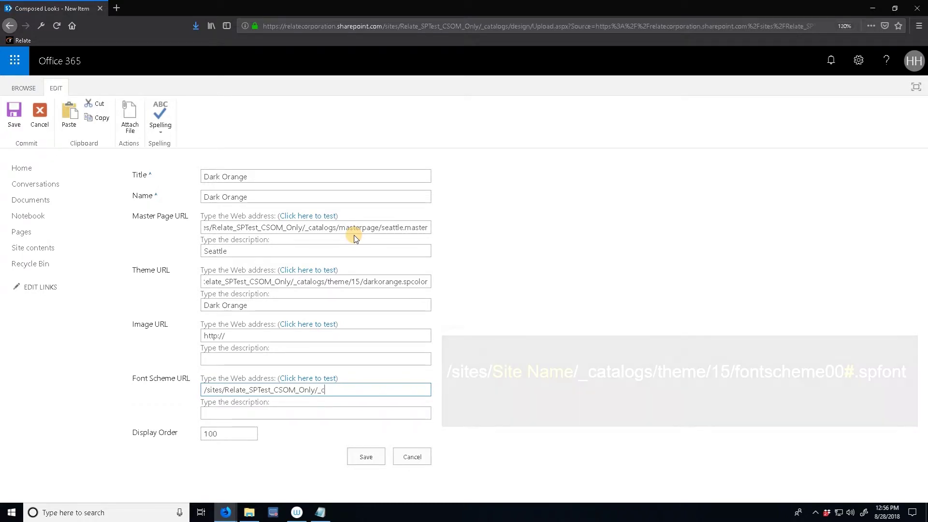
type("olol")
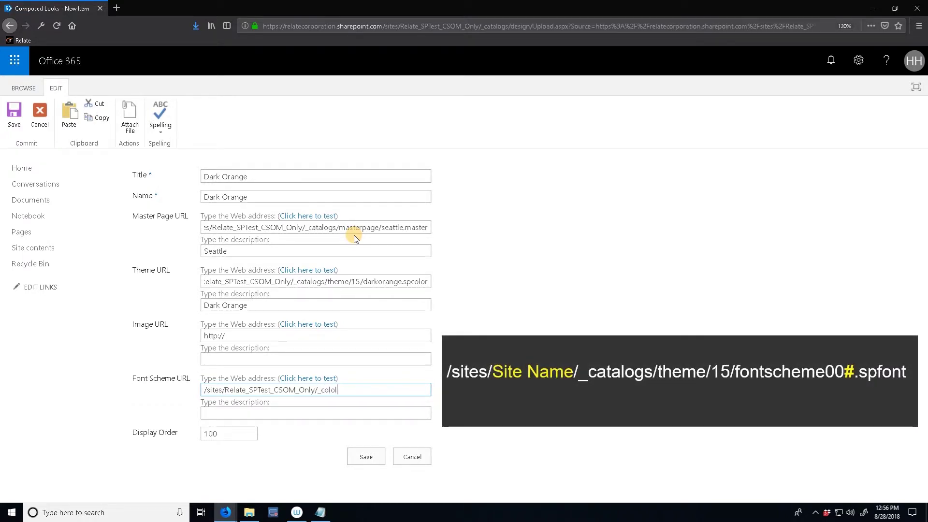
key("BackSpace")
key("BackSpace")
key("BackSpace")
key("BackSpace")
type("atalogs")
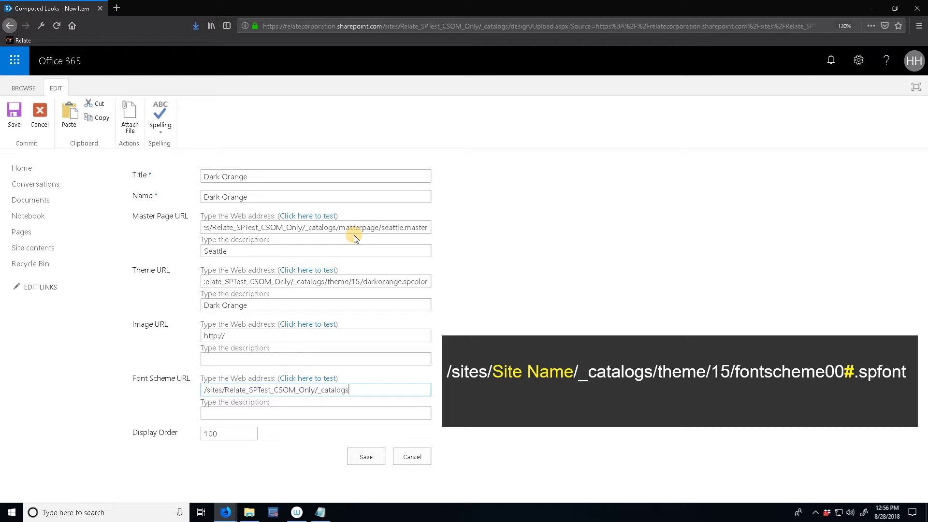
type("/theme/15")
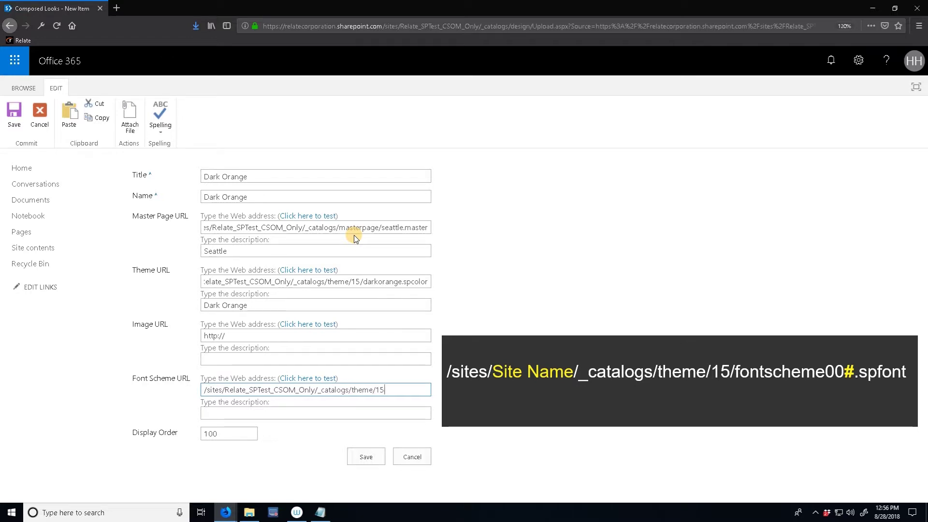
type("/fontscheme001.spfont")
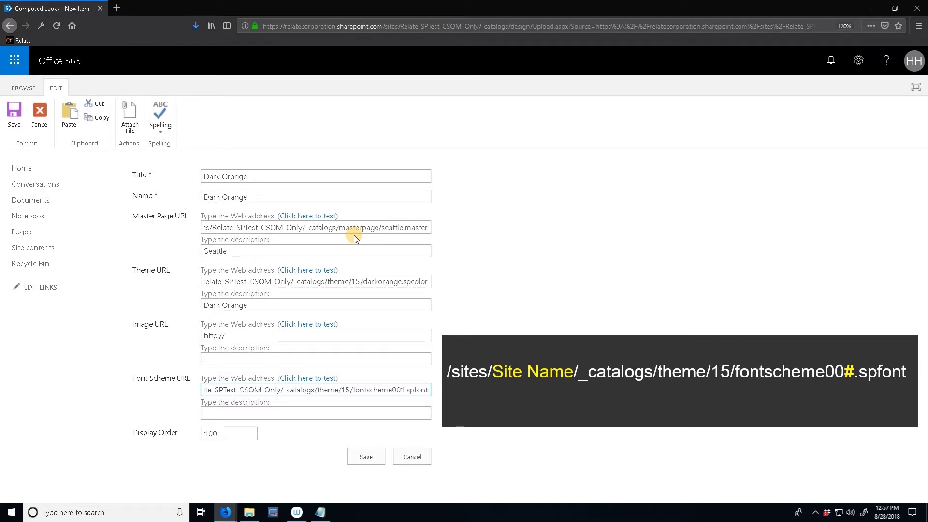
Describe the font scheme as Default Fonts and save the new composed look
key("Tab")
type("Def")
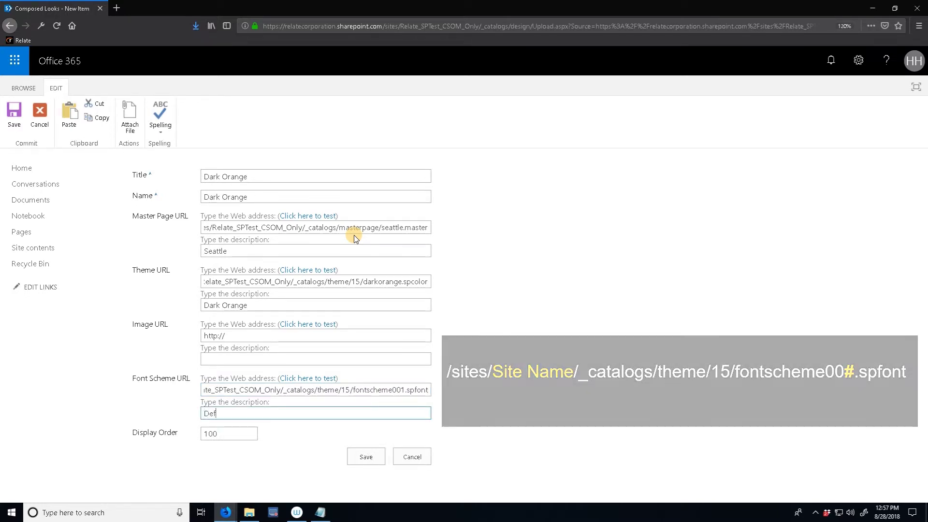
type("ault FOnts")
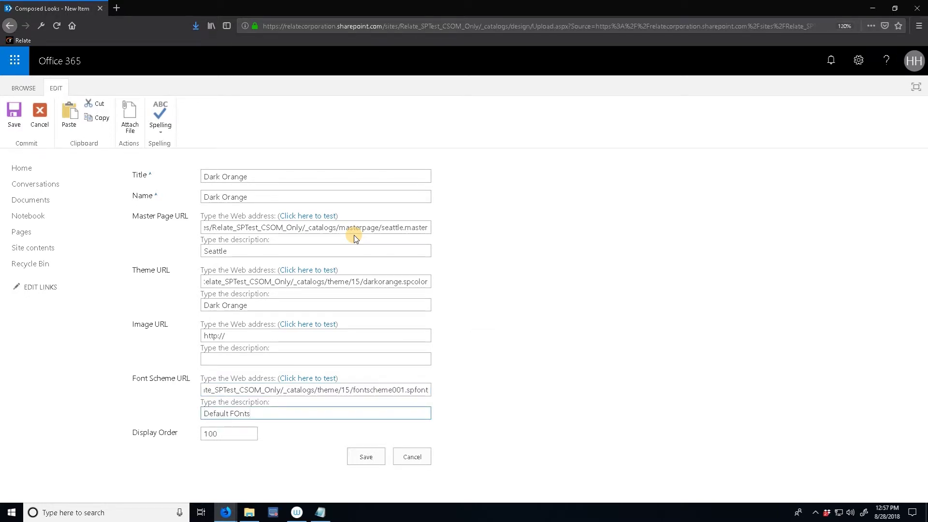
key("BackSpace")
key("BackSpace")
key("BackSpace")
key("BackSpace")
type("onts")
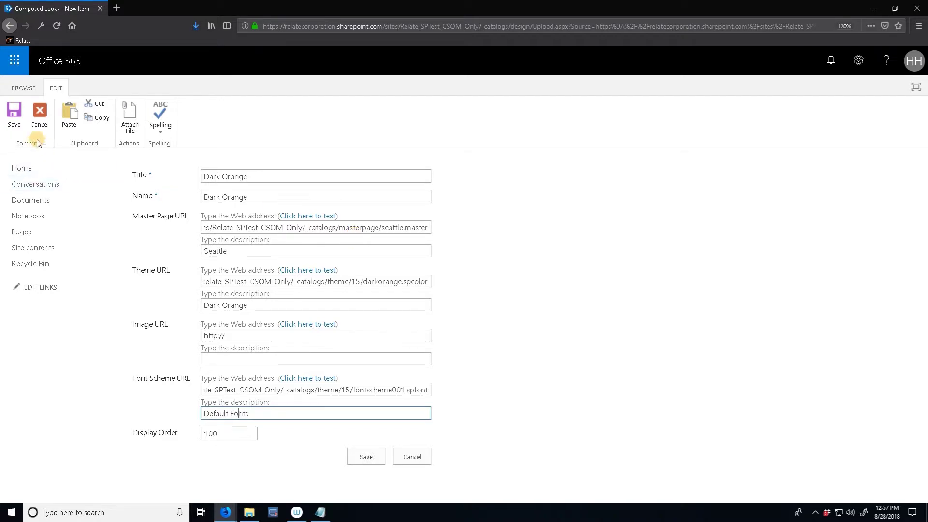
left_click(8, 116)
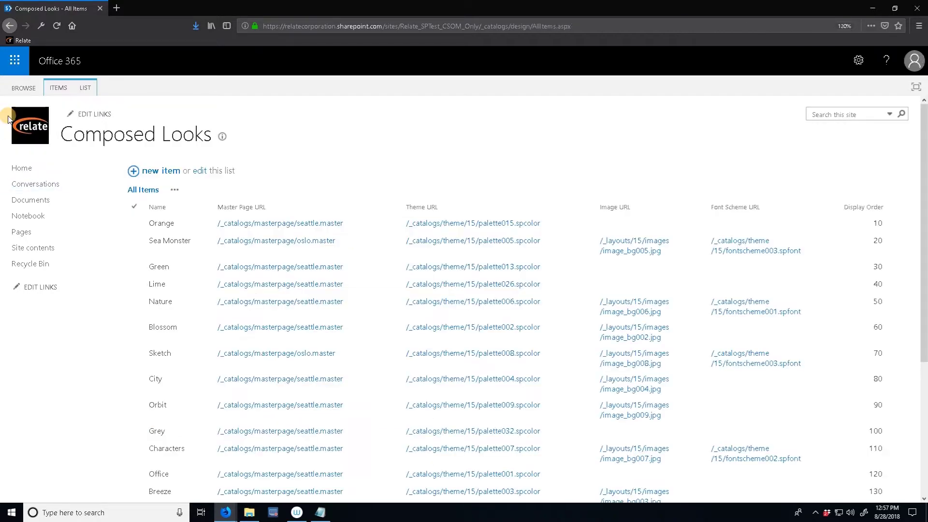
Go to the site's settings, open Change the look, and choose the custom Dark Orange look from the gallery
left_click(45, 249)
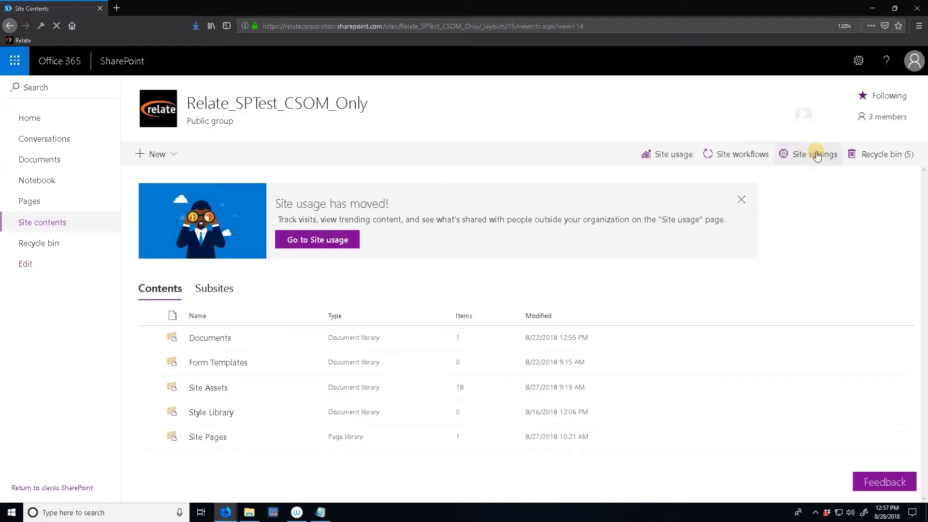
left_click(821, 151)
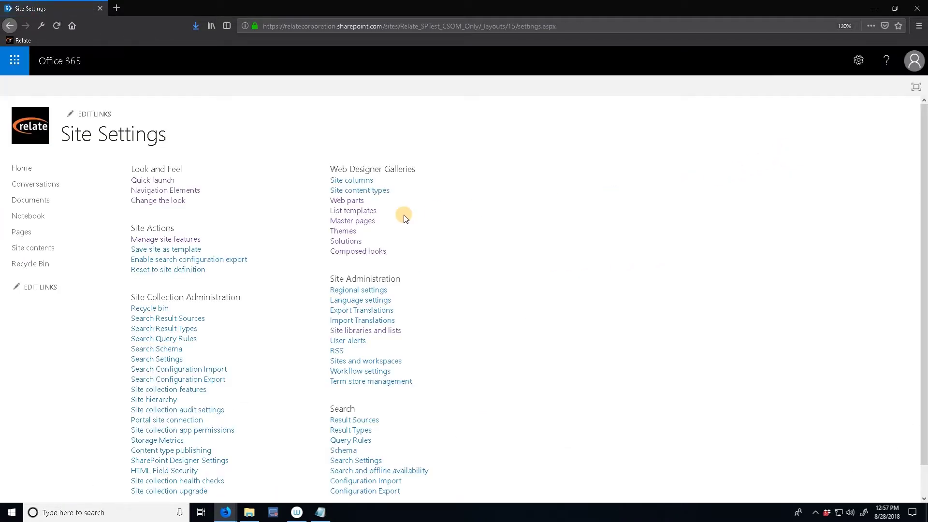
left_click(158, 201)
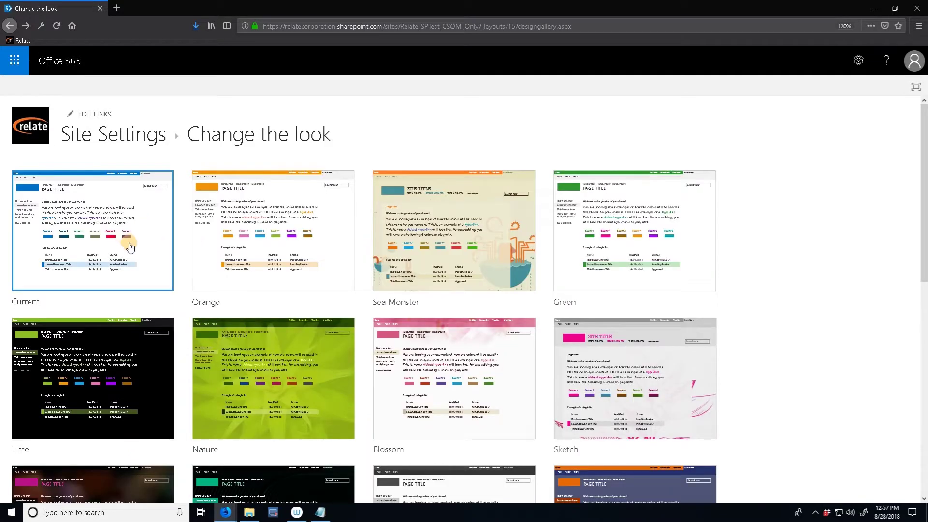
scroll(125, 239, "down", 10)
left_click(127, 243)
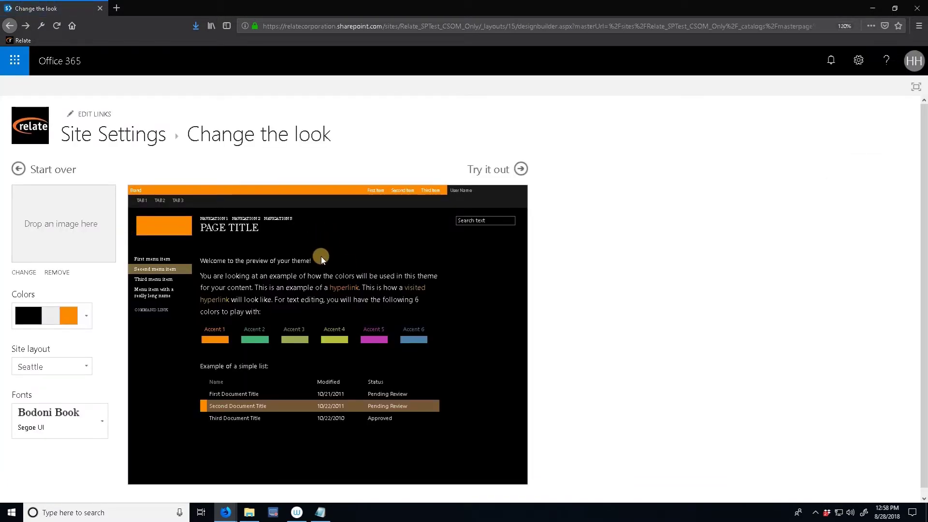
Set the look's fonts to Segoe UI Light with Segoe UI, preview it, and apply it to the site
left_click(85, 419)
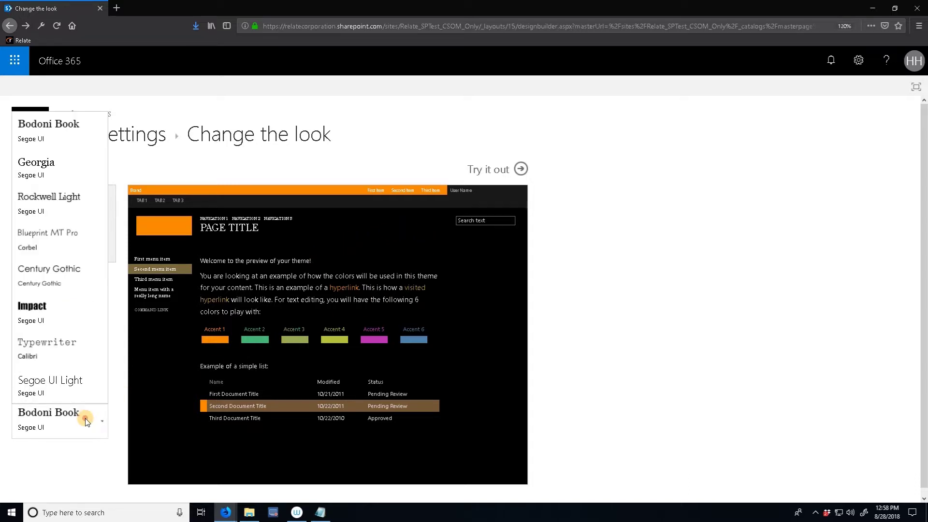
left_click(81, 389)
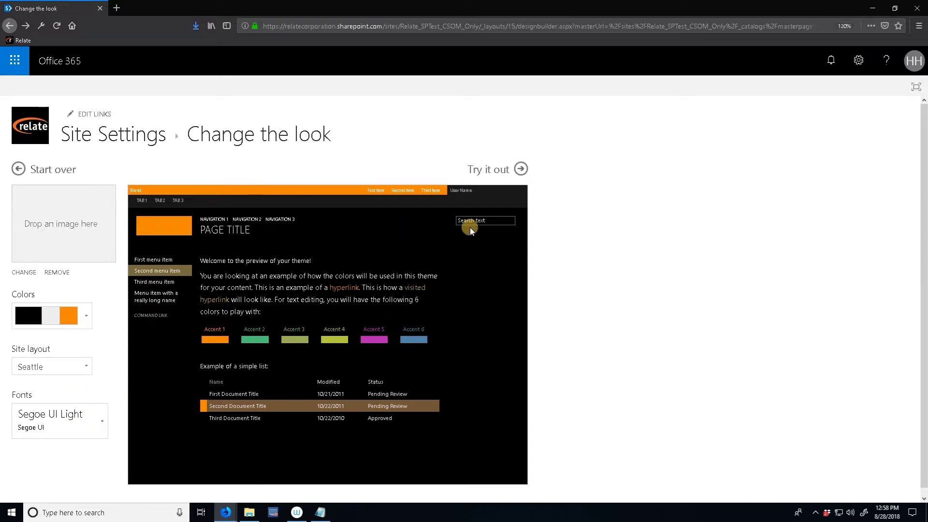
left_click(492, 170)
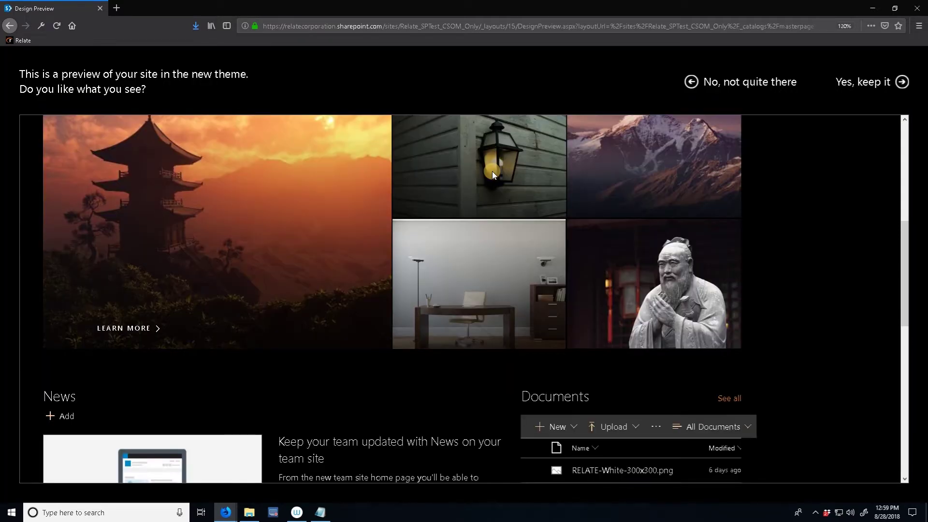
left_click(839, 89)
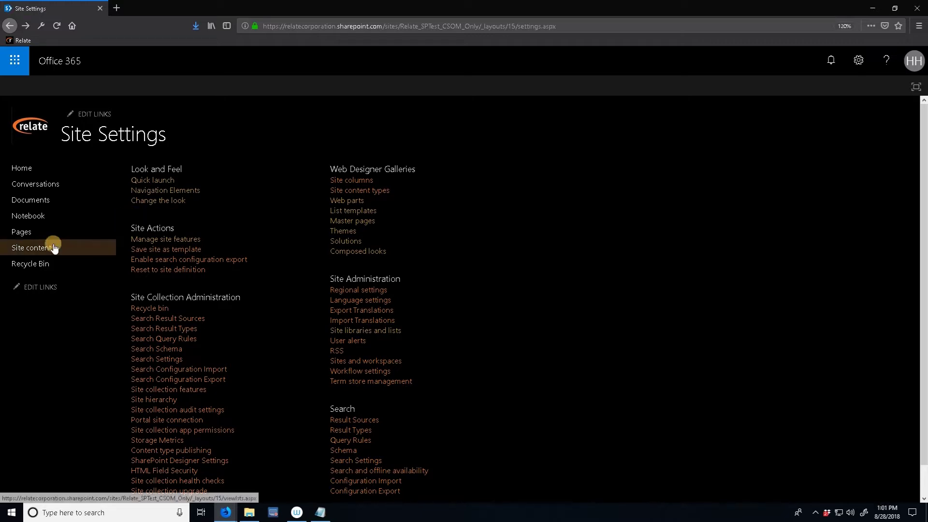
Return to the Change the look gallery through the site settings and choose the RELATE spcolor Theme
left_click(53, 246)
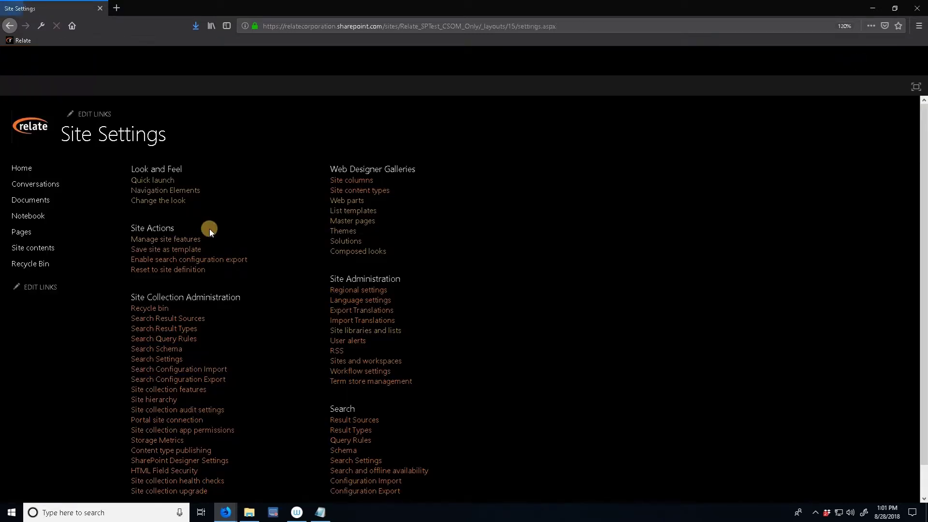
left_click(166, 201)
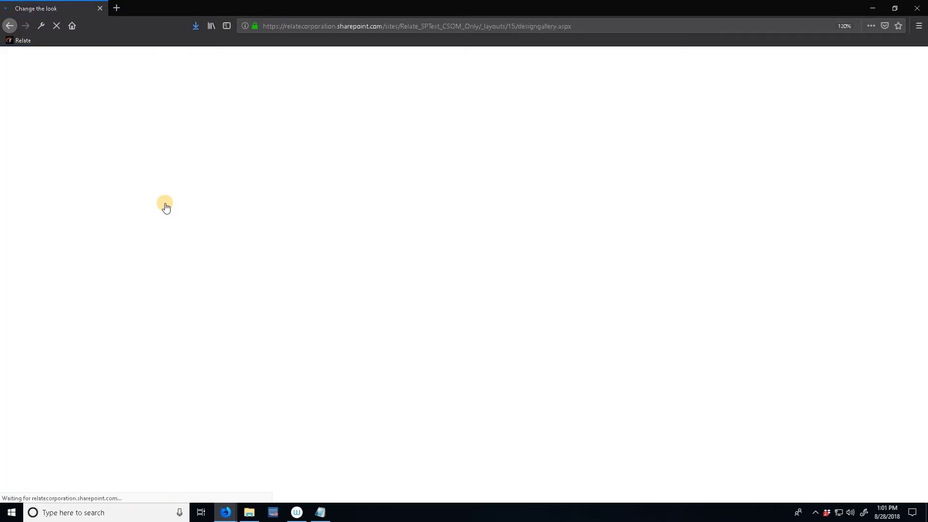
scroll(642, 414, "down", 2)
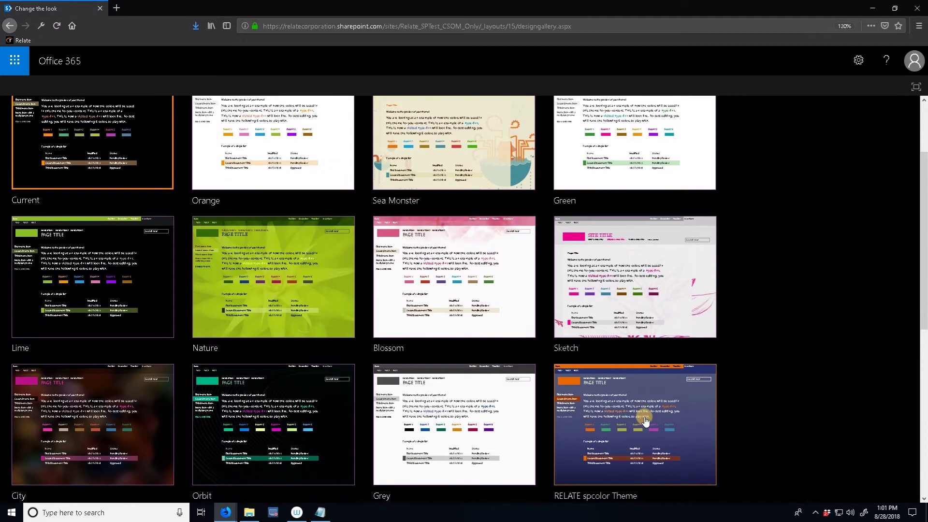
left_click(646, 420)
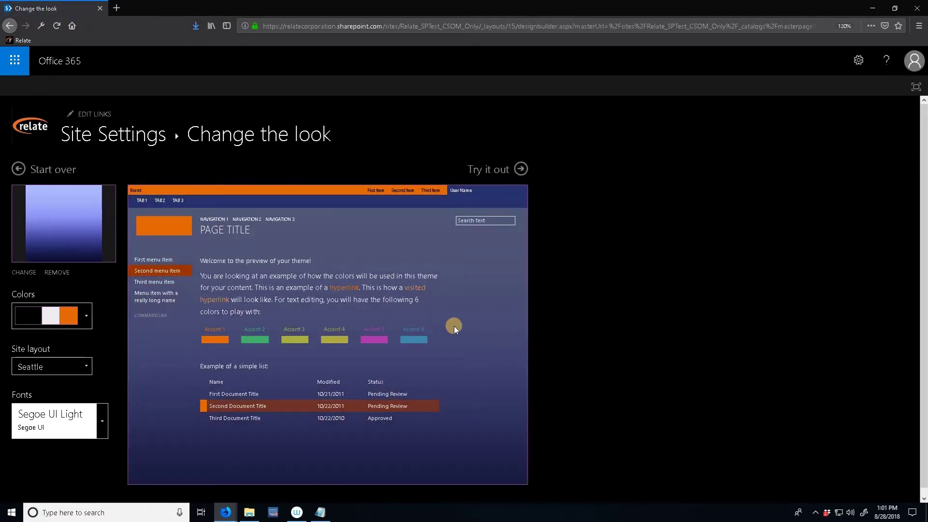
Replace the look's background image with grad-bg-dkblue.jpg, preview the result, and apply the look to the site
left_click(23, 272)
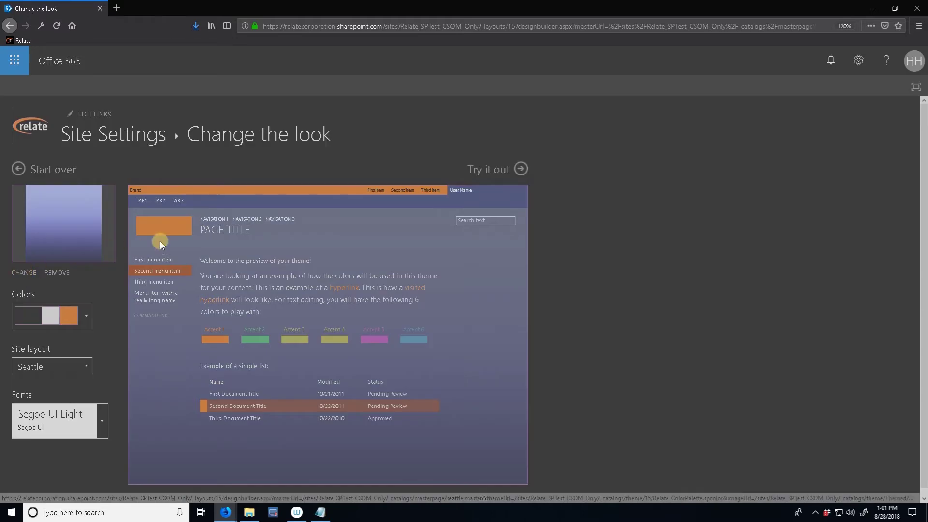
left_click(435, 214)
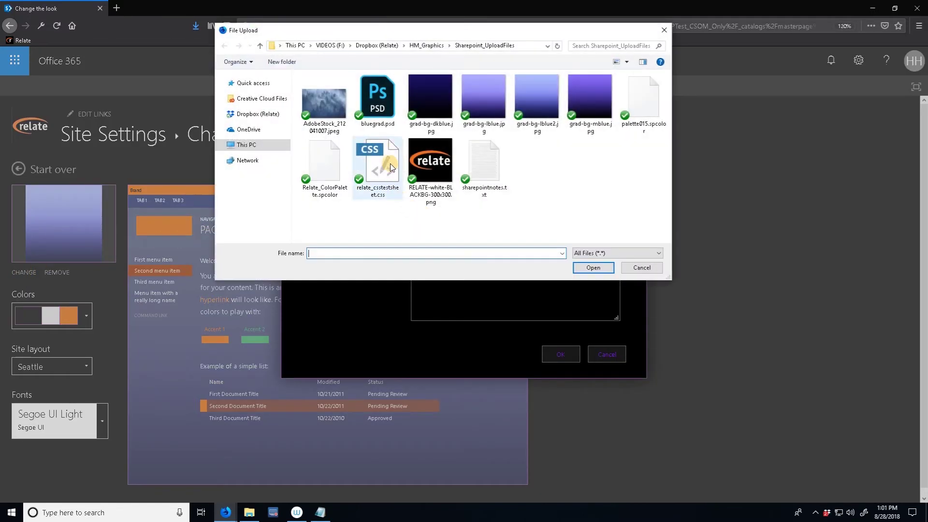
double_click(431, 101)
left_click(552, 355)
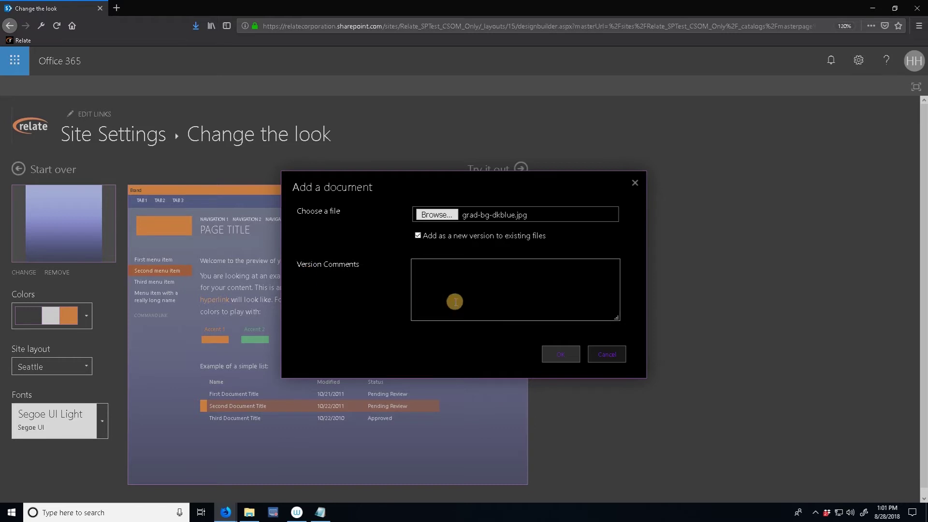
left_click(559, 355)
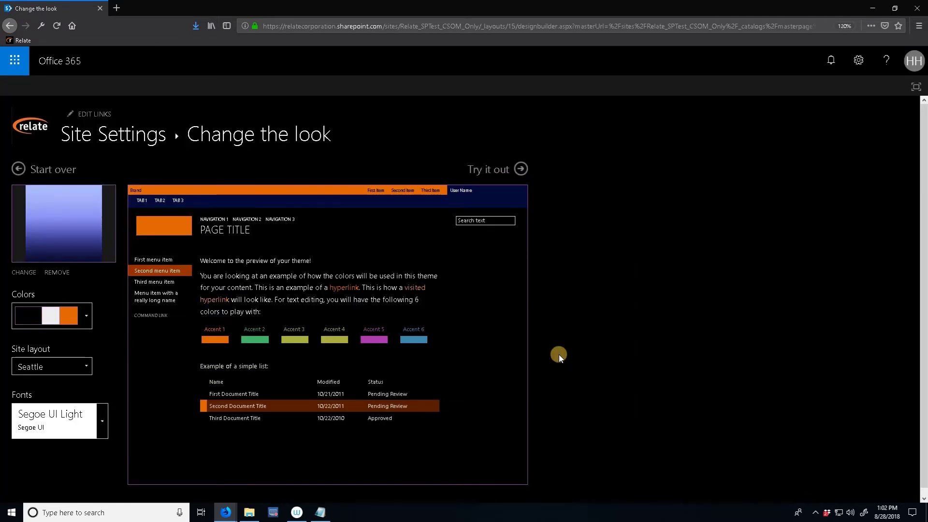
left_click(480, 168)
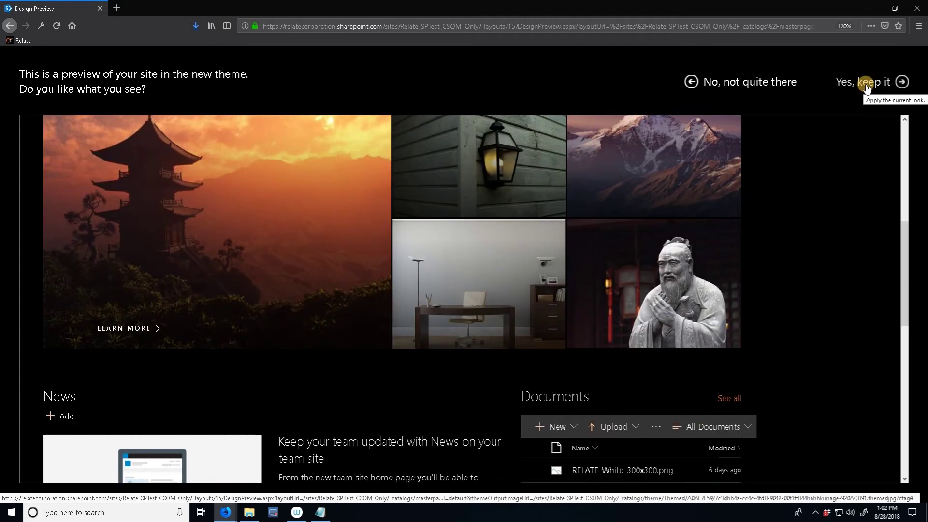
left_click(867, 85)
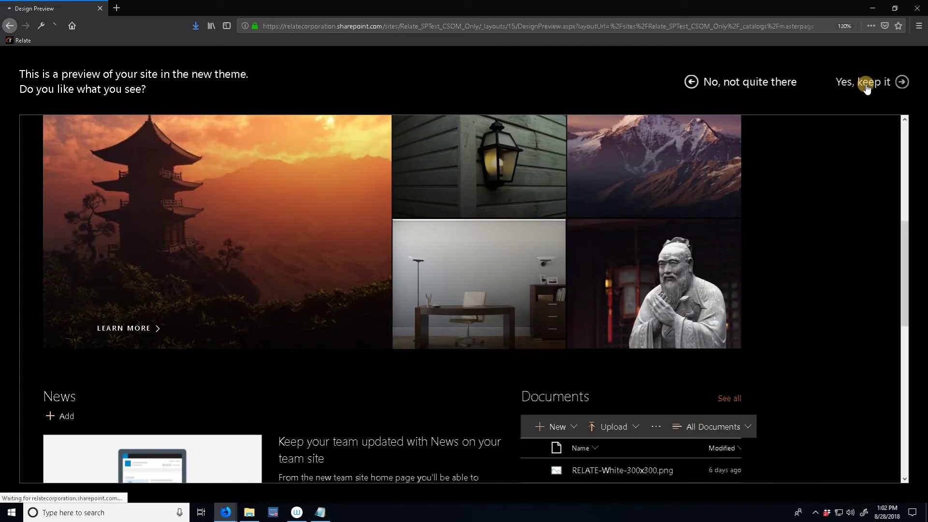